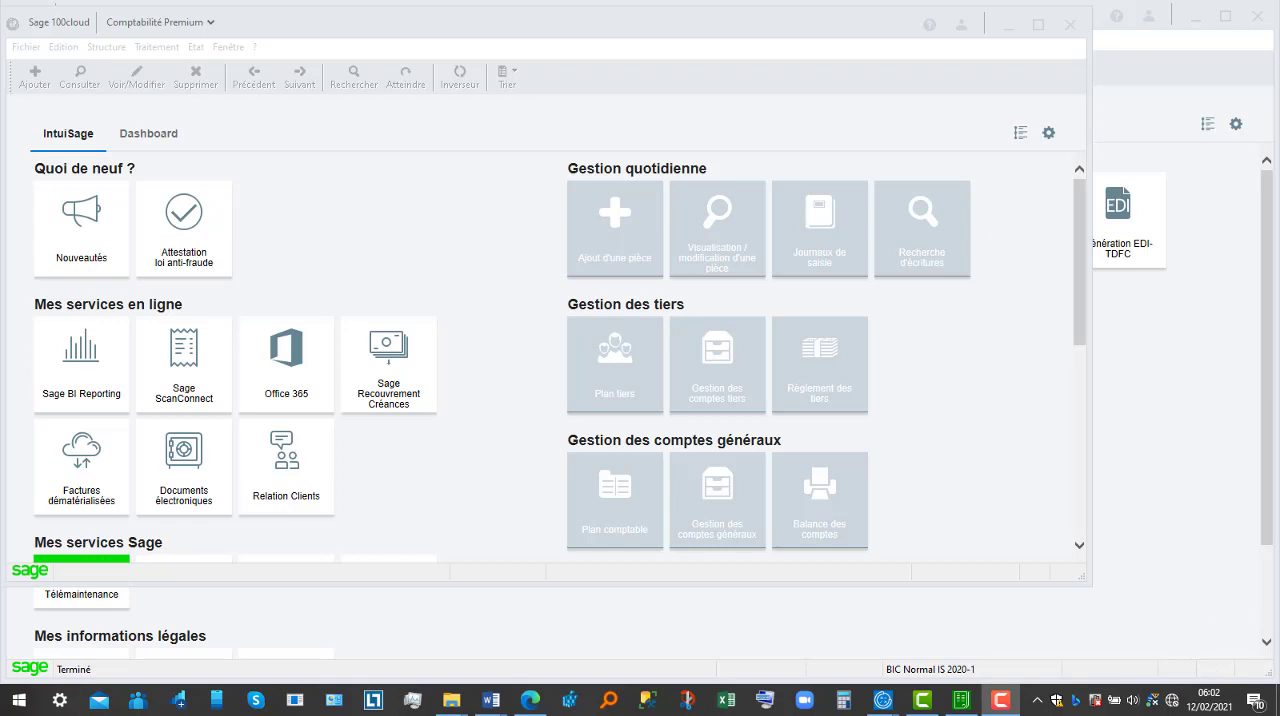
Step: Switch to Sage 100 Etats comptables et fiscaux and open the accounting data's Balance et OD window
click(960, 703)
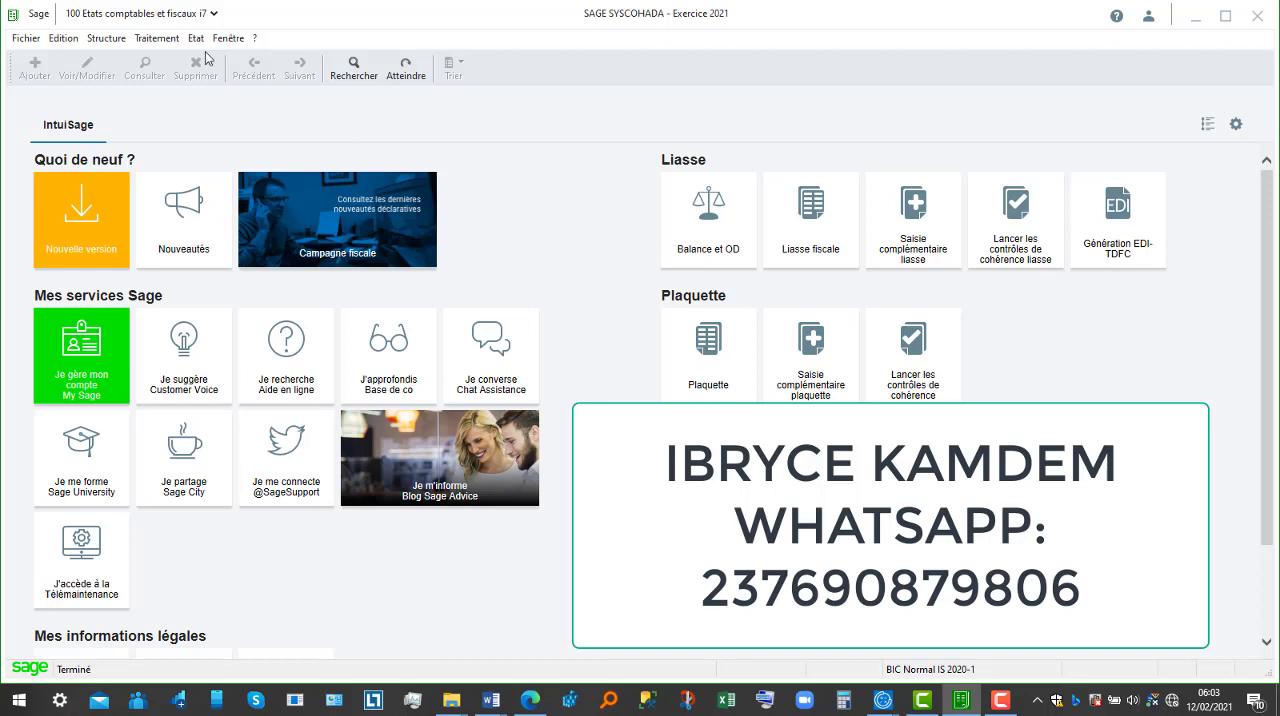
click(163, 38)
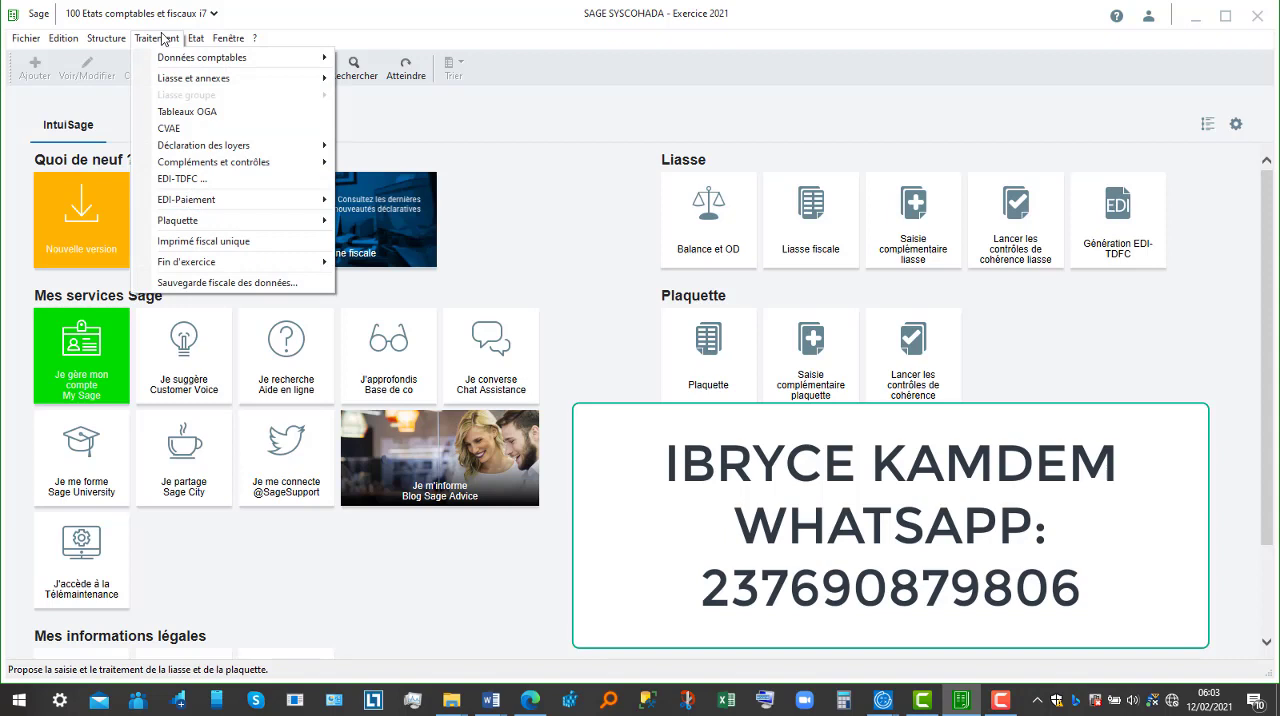
mouse_move(175, 62)
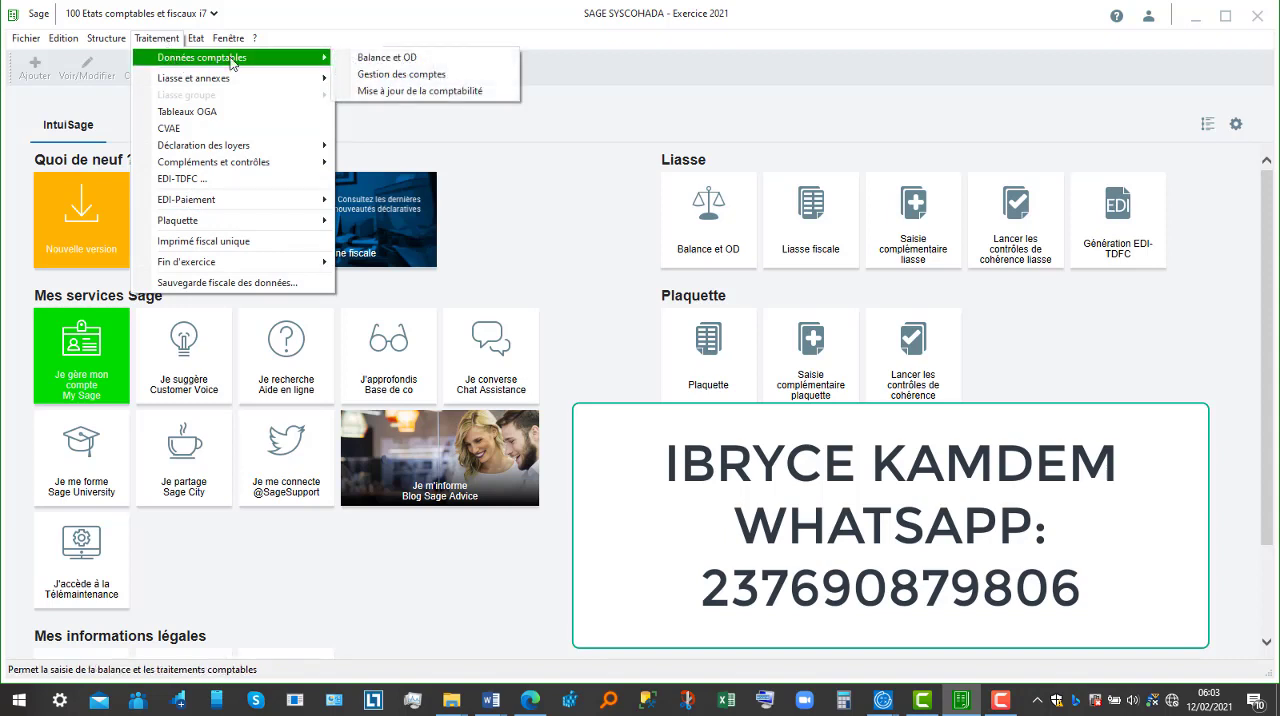
click(169, 40)
click(170, 40)
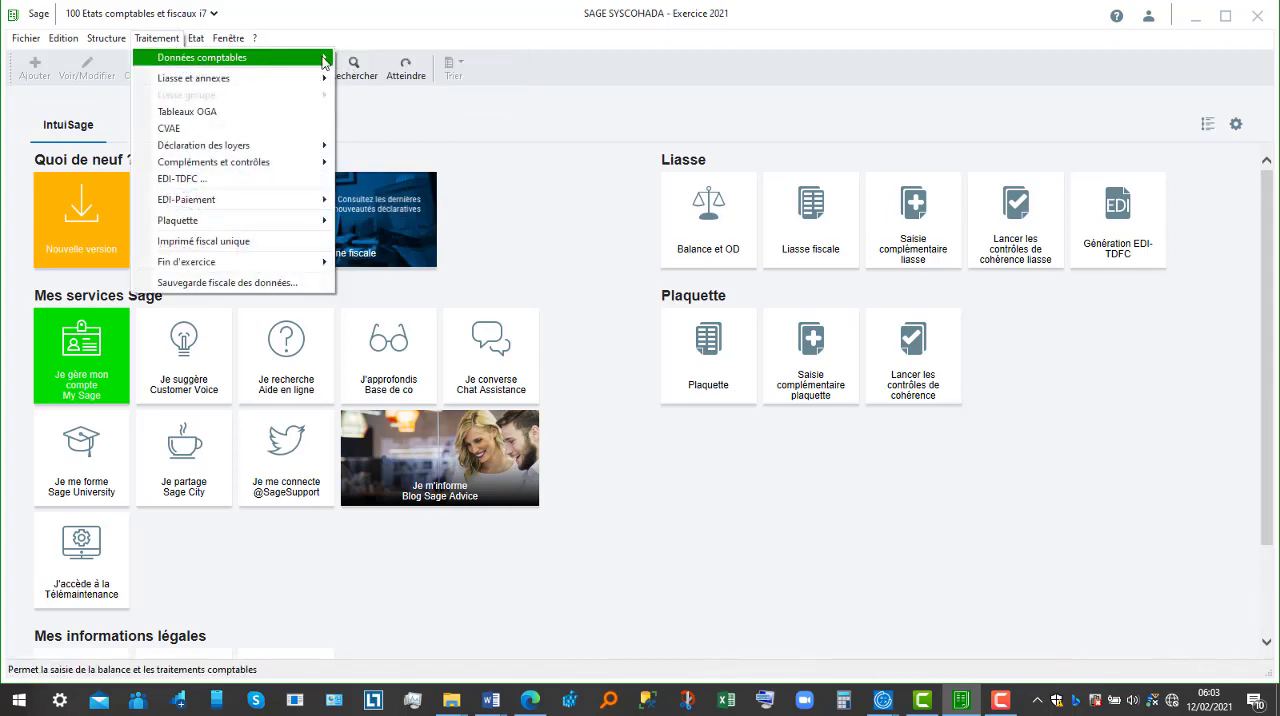
mouse_move(322, 58)
click(375, 60)
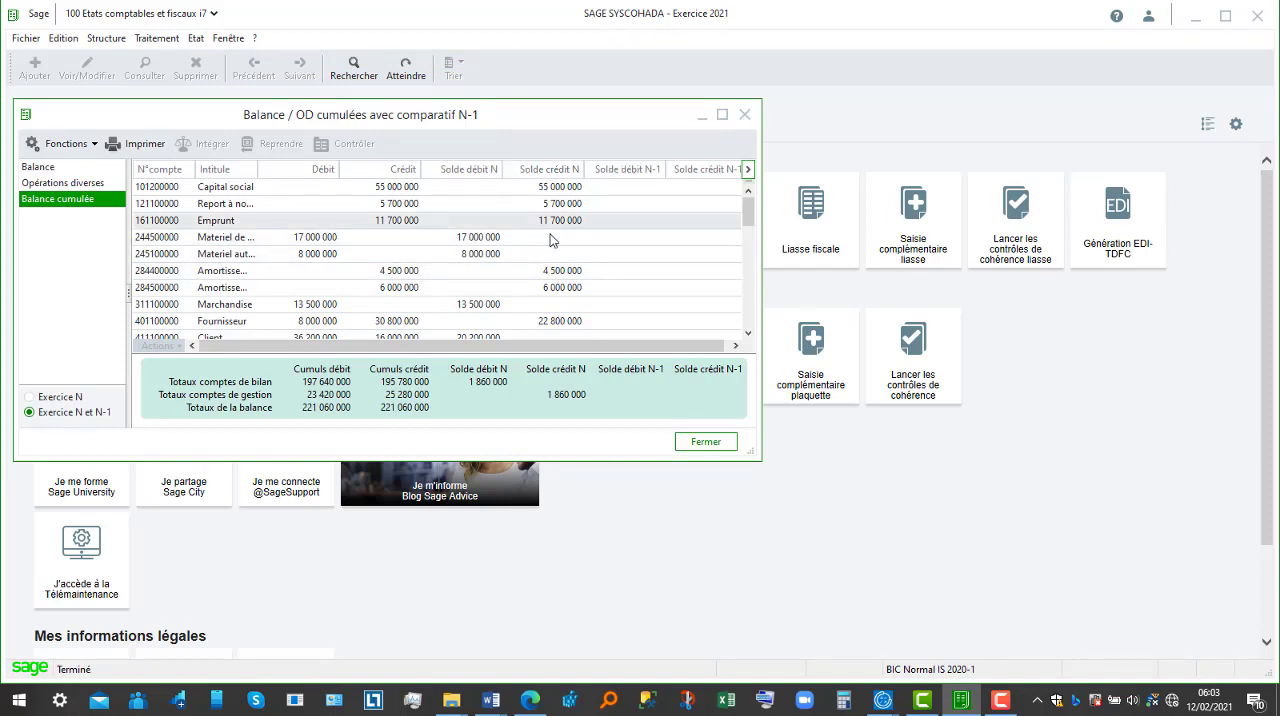
Step: Generate a print preview of the Balance report with subtotal level 13, using the Imprimante PDF Sage v5 printer
click(196, 38)
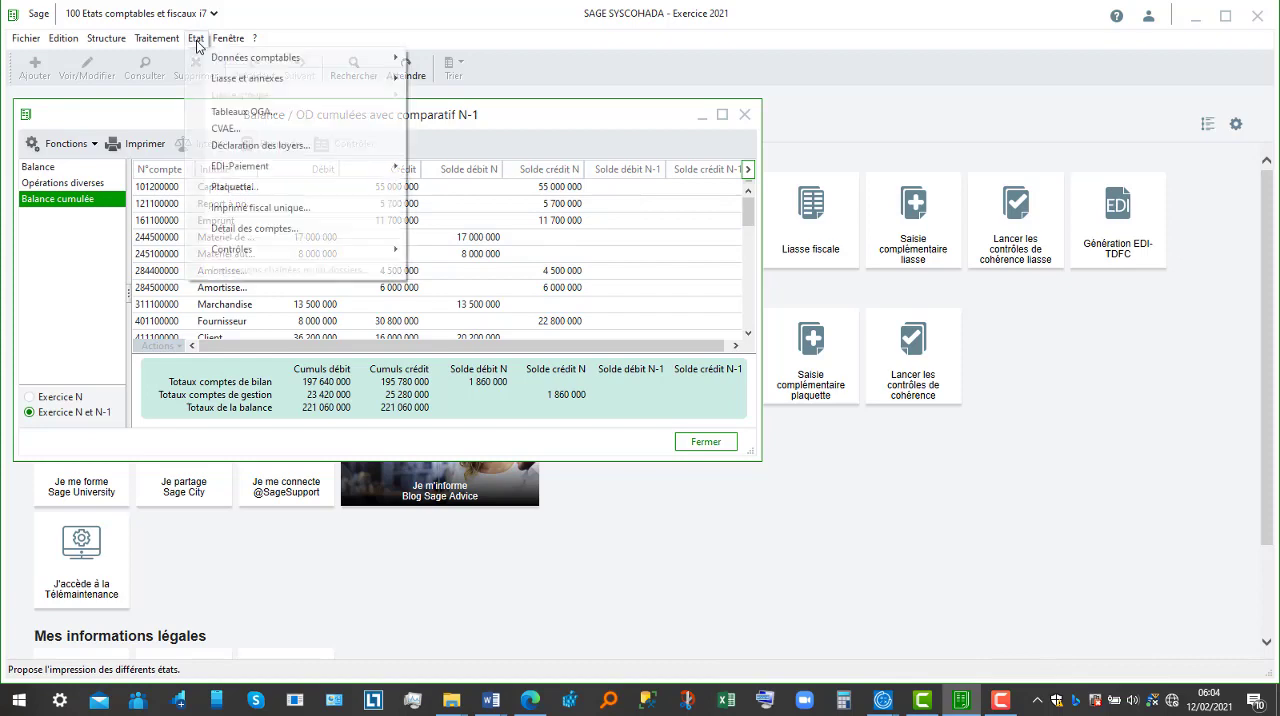
mouse_move(240, 62)
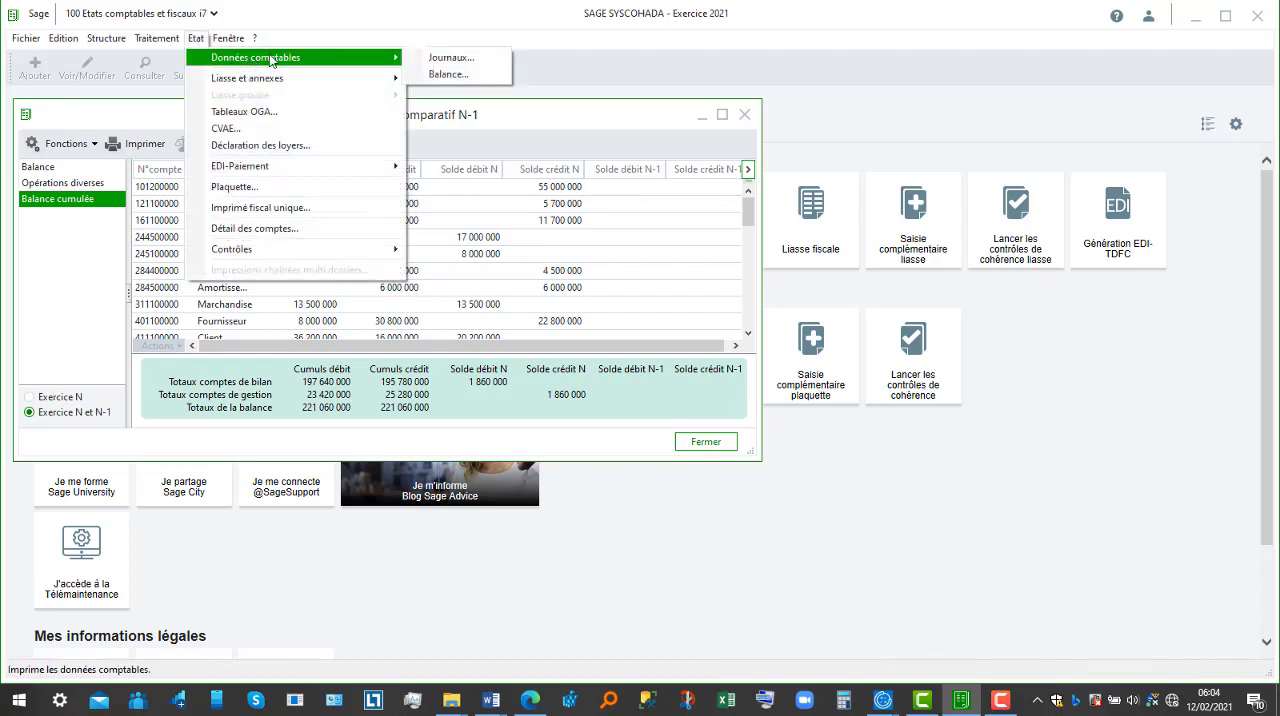
click(440, 74)
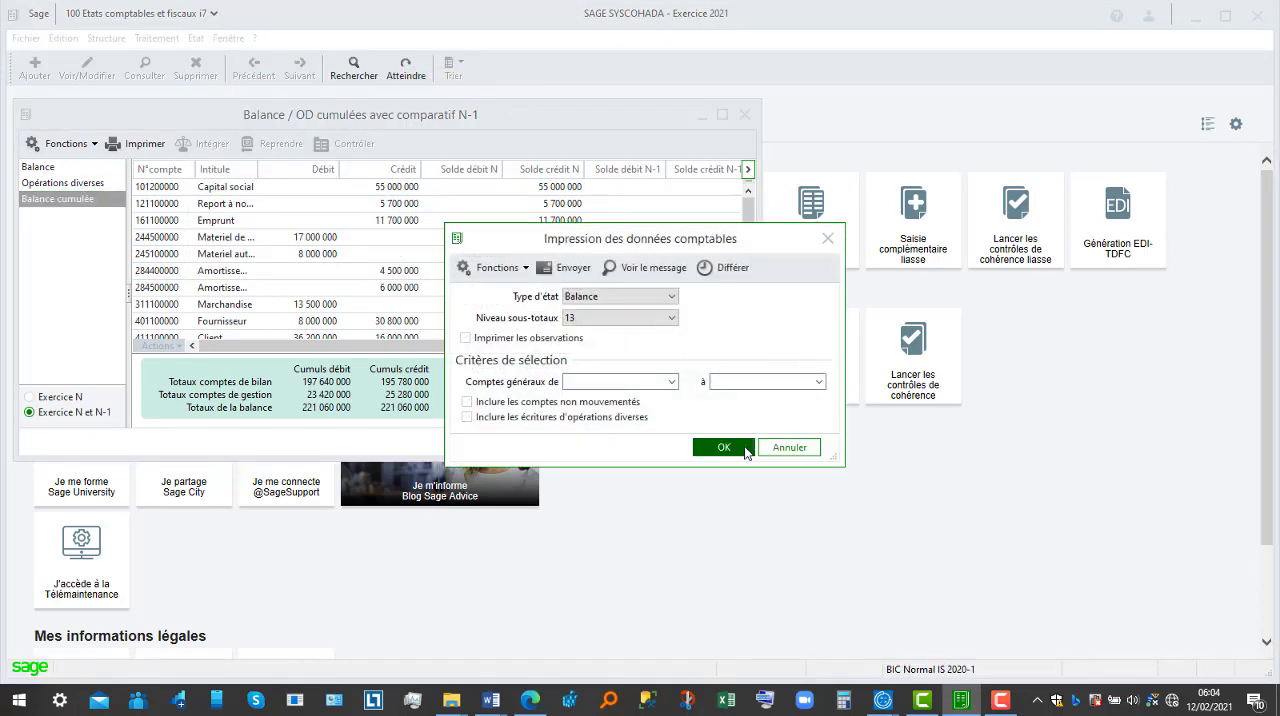
click(738, 447)
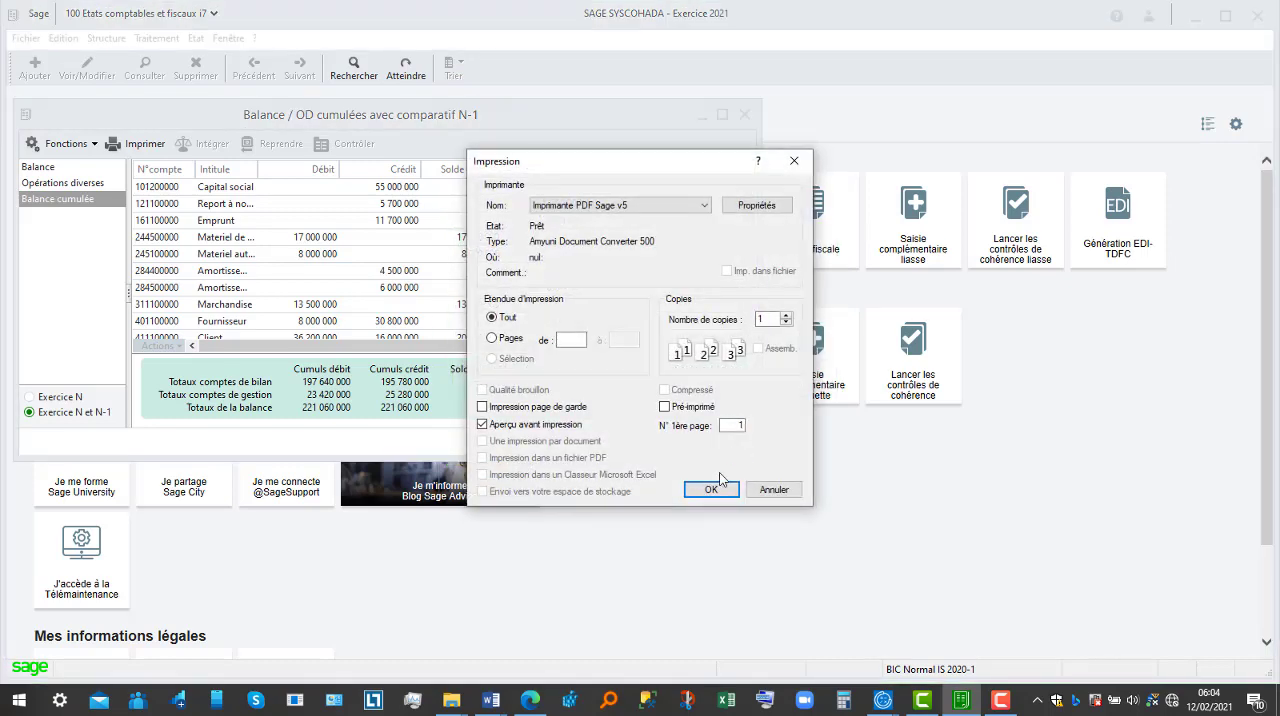
click(713, 486)
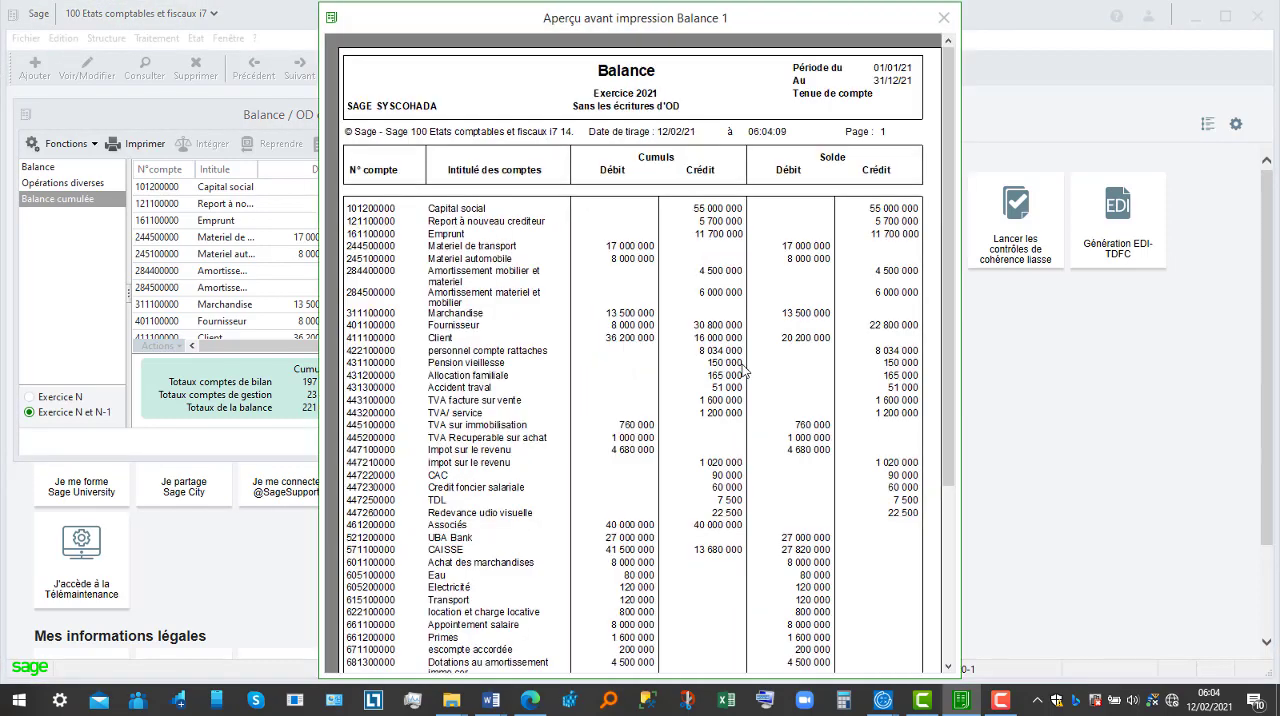
Step: Examine the Balance preview from the first accounts down to the totals, and close both the preview and the cumulative balance window
click(950, 550)
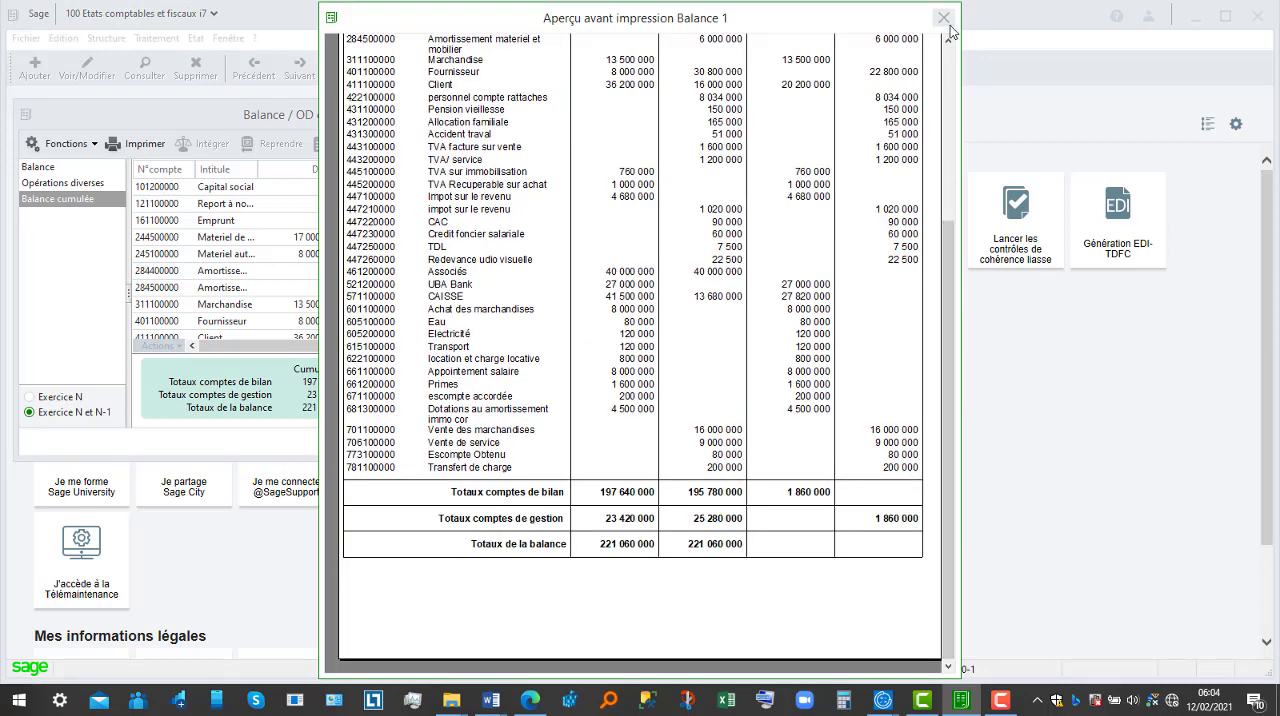
click(950, 66)
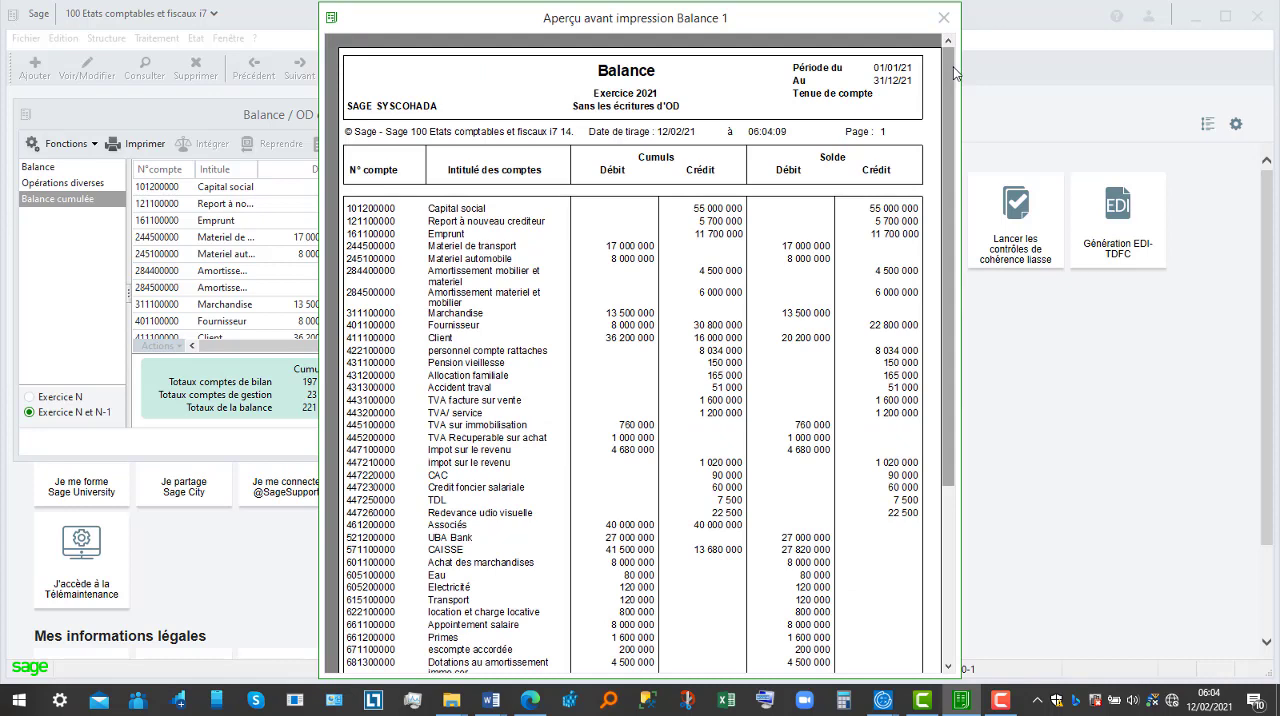
click(950, 553)
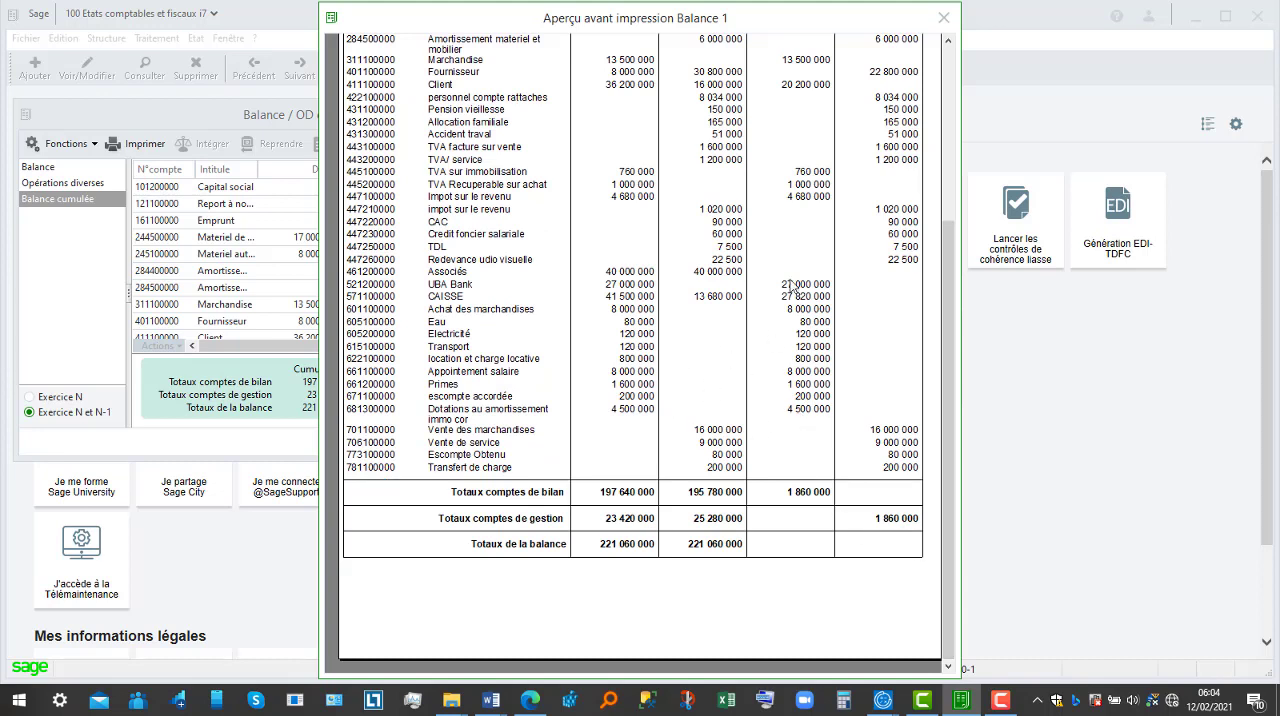
click(950, 125)
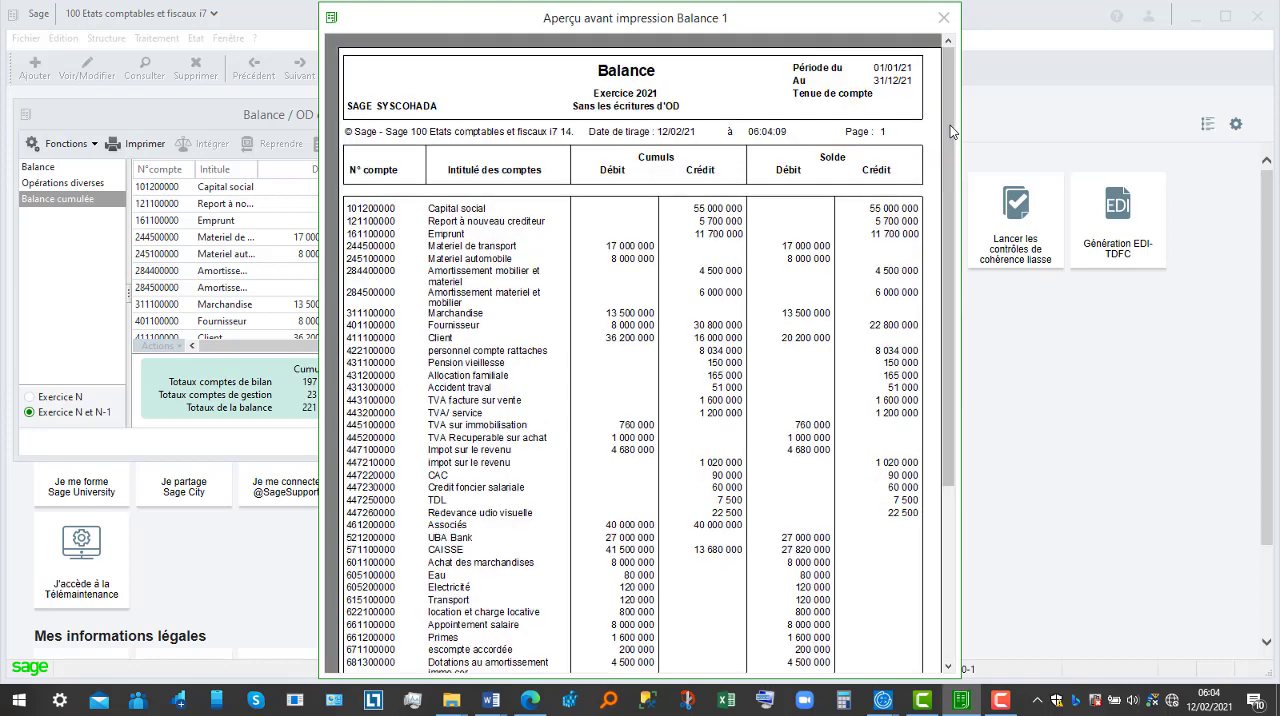
click(946, 18)
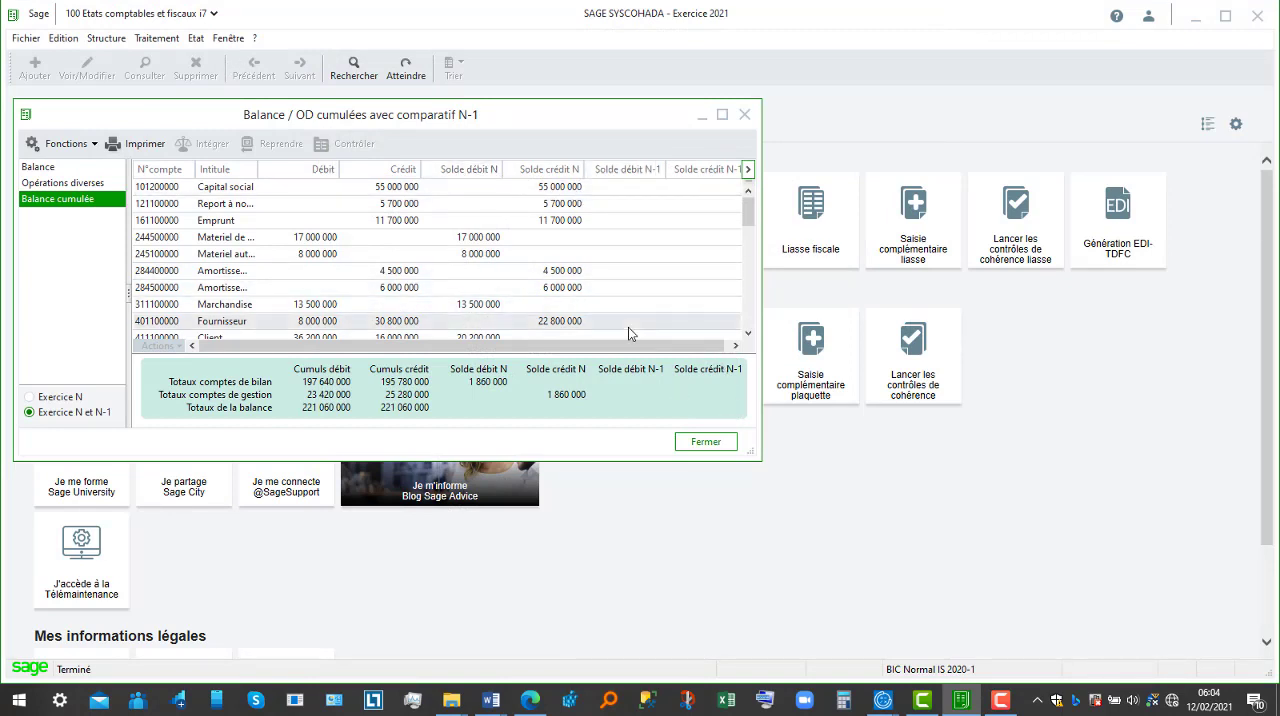
click(566, 255)
click(708, 442)
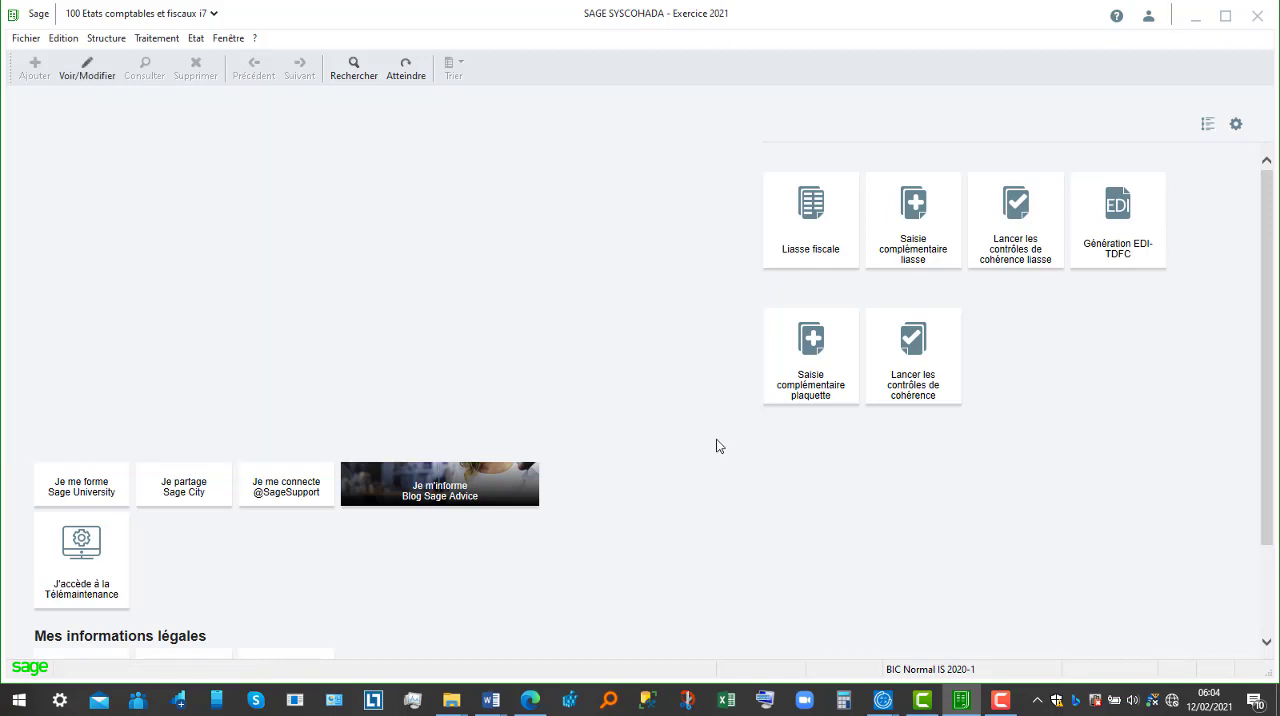
Step: Open the plaquette entry with the SAGE REVISE NORMAL model
click(156, 39)
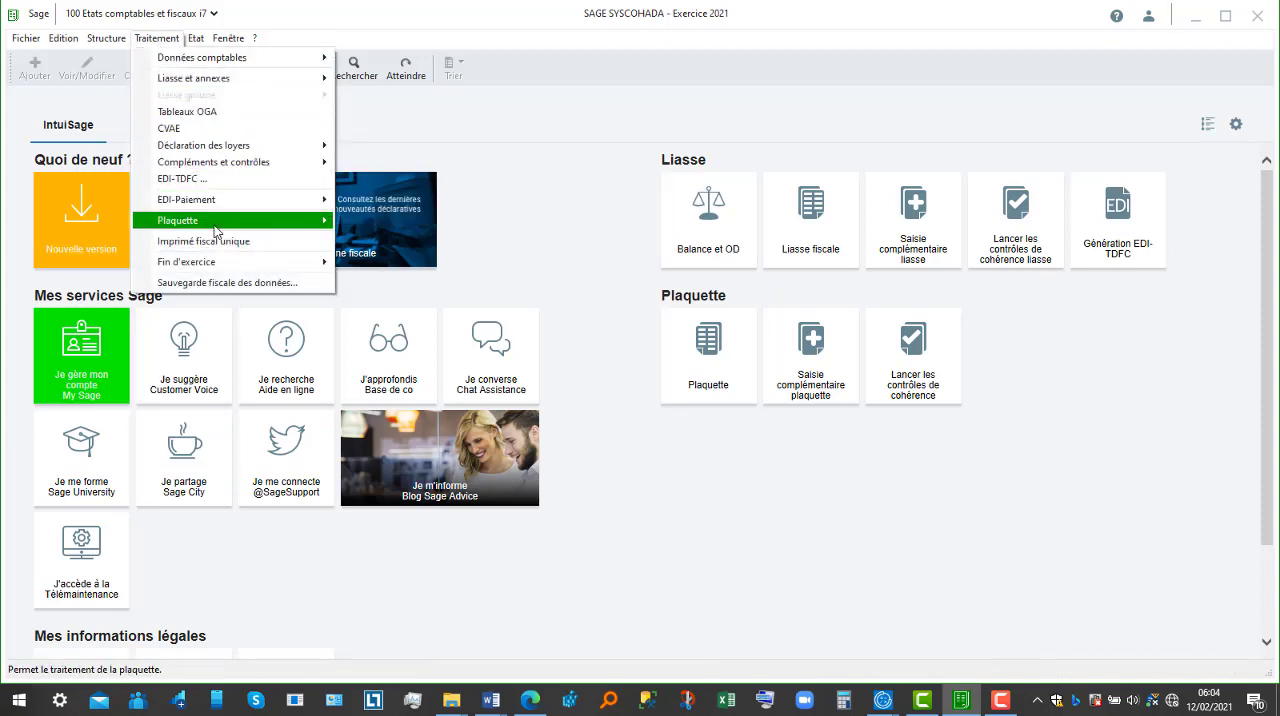
mouse_move(222, 226)
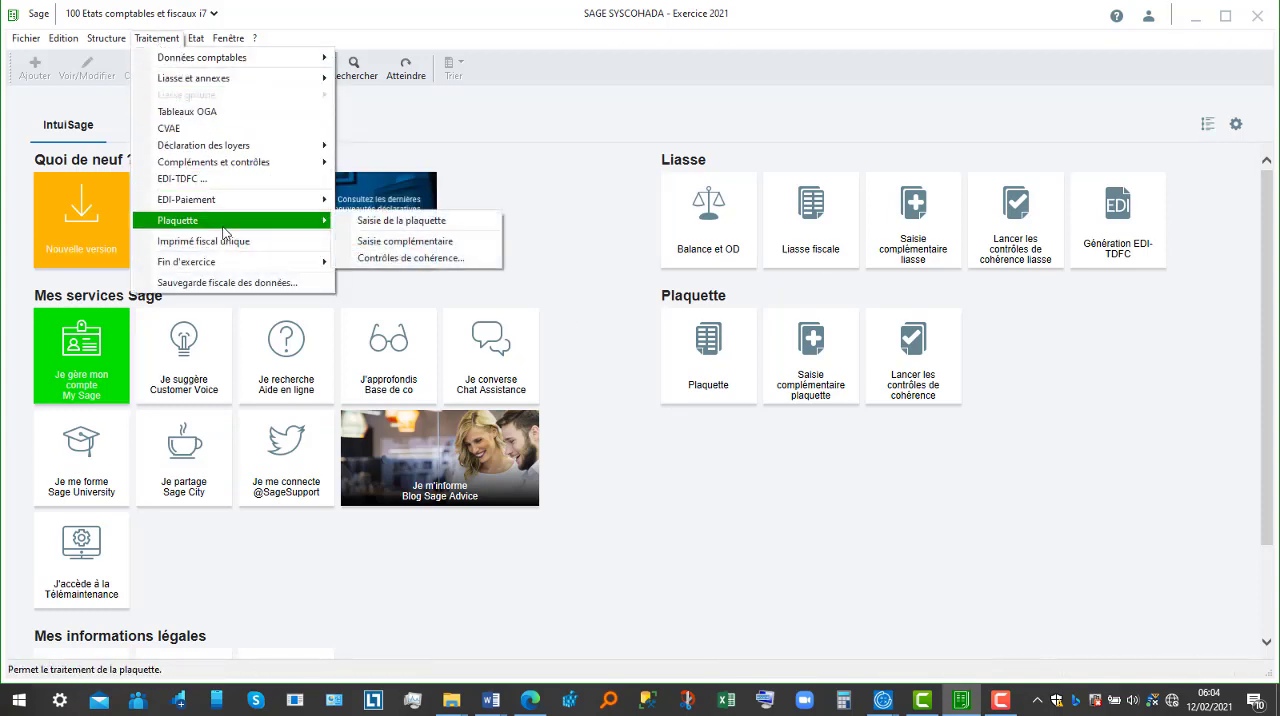
click(389, 226)
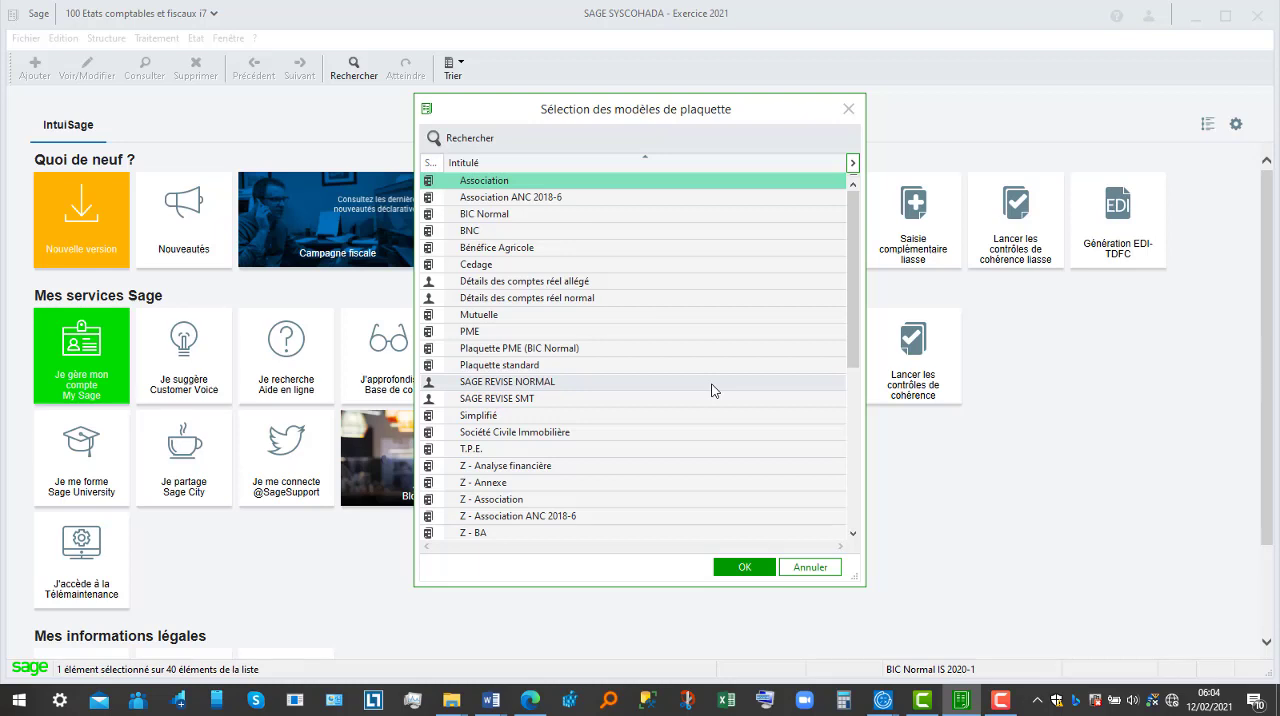
click(714, 390)
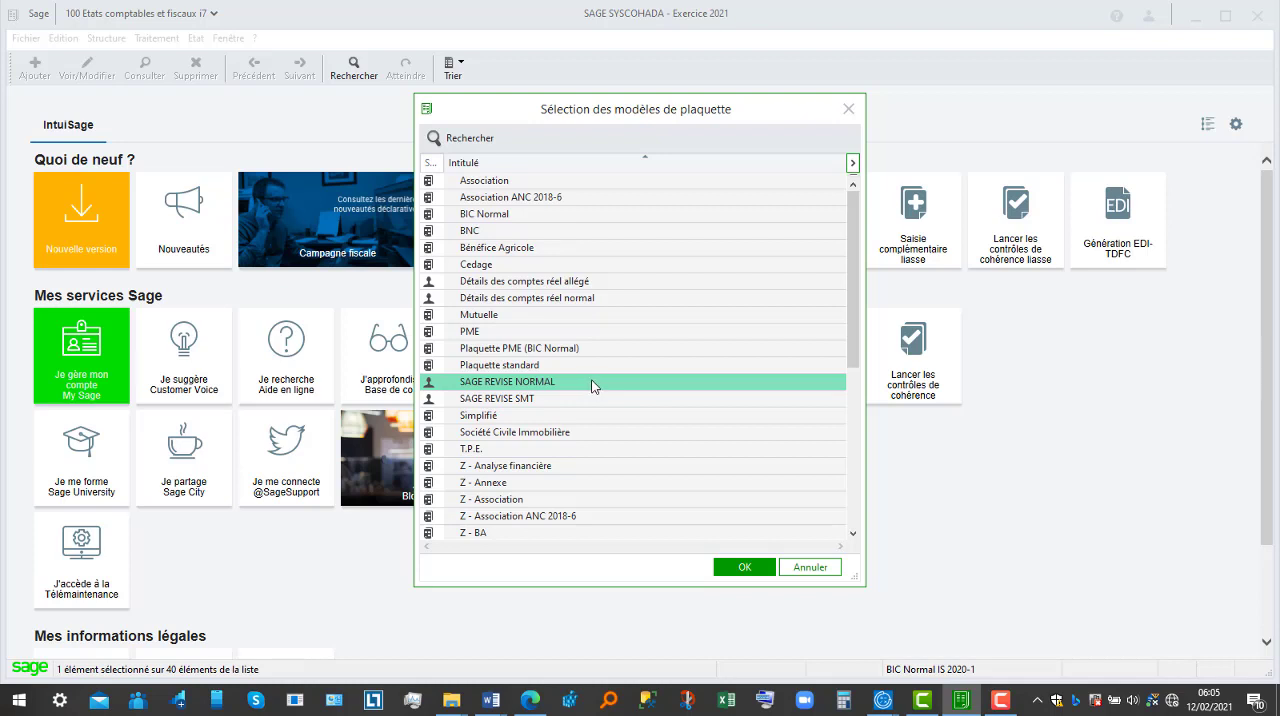
click(745, 565)
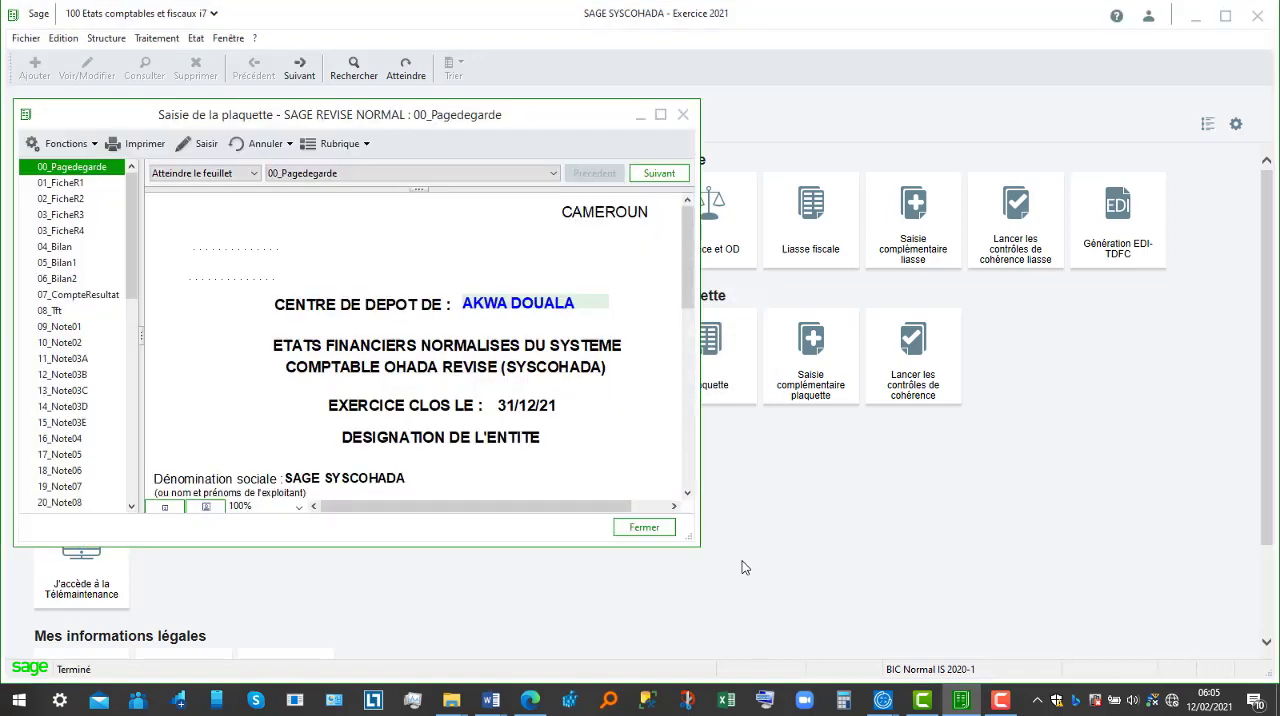
Step: Maximize the plaquette window and examine the 00_Pagedegarde cover sheet down to the list of filed documents
click(684, 407)
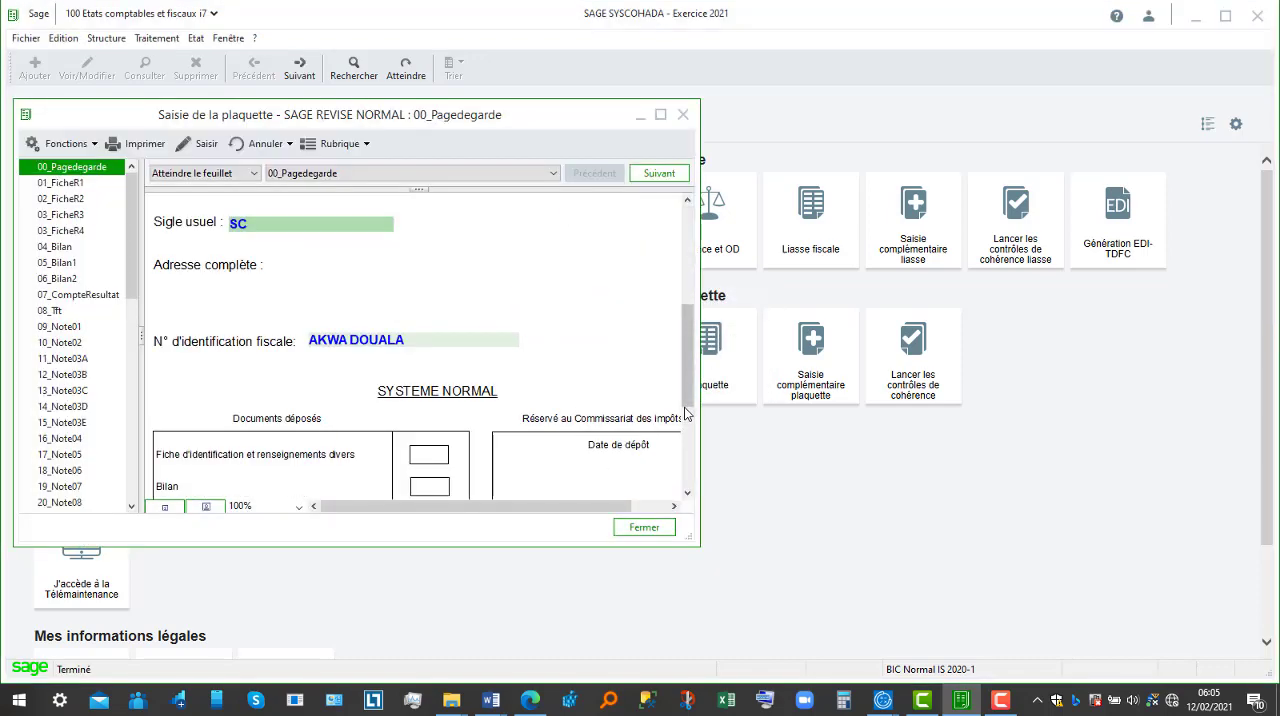
click(686, 410)
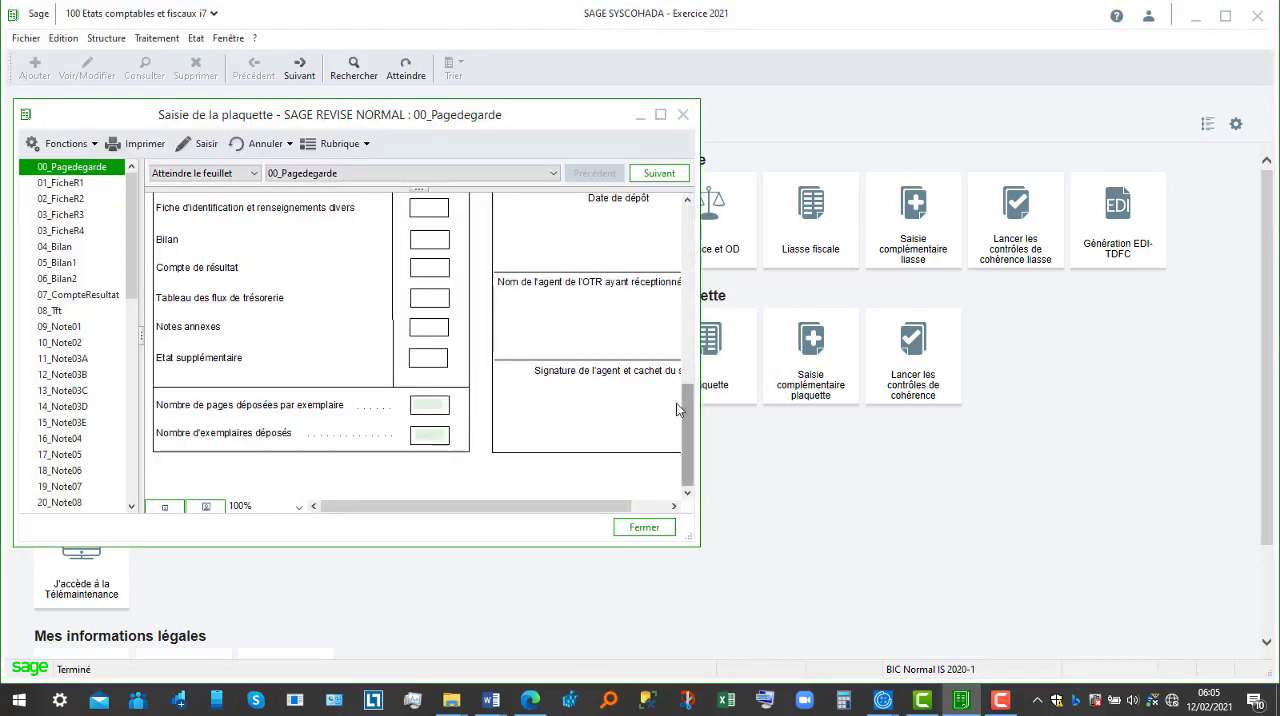
click(660, 114)
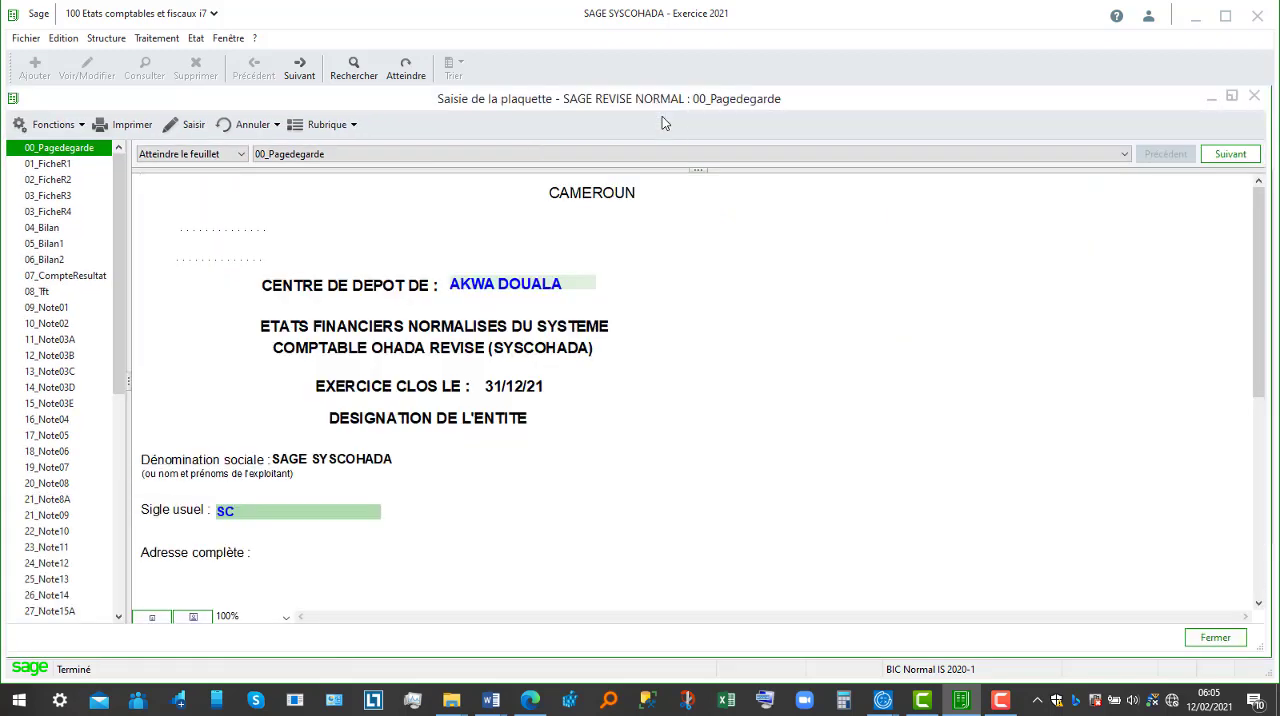
click(1258, 487)
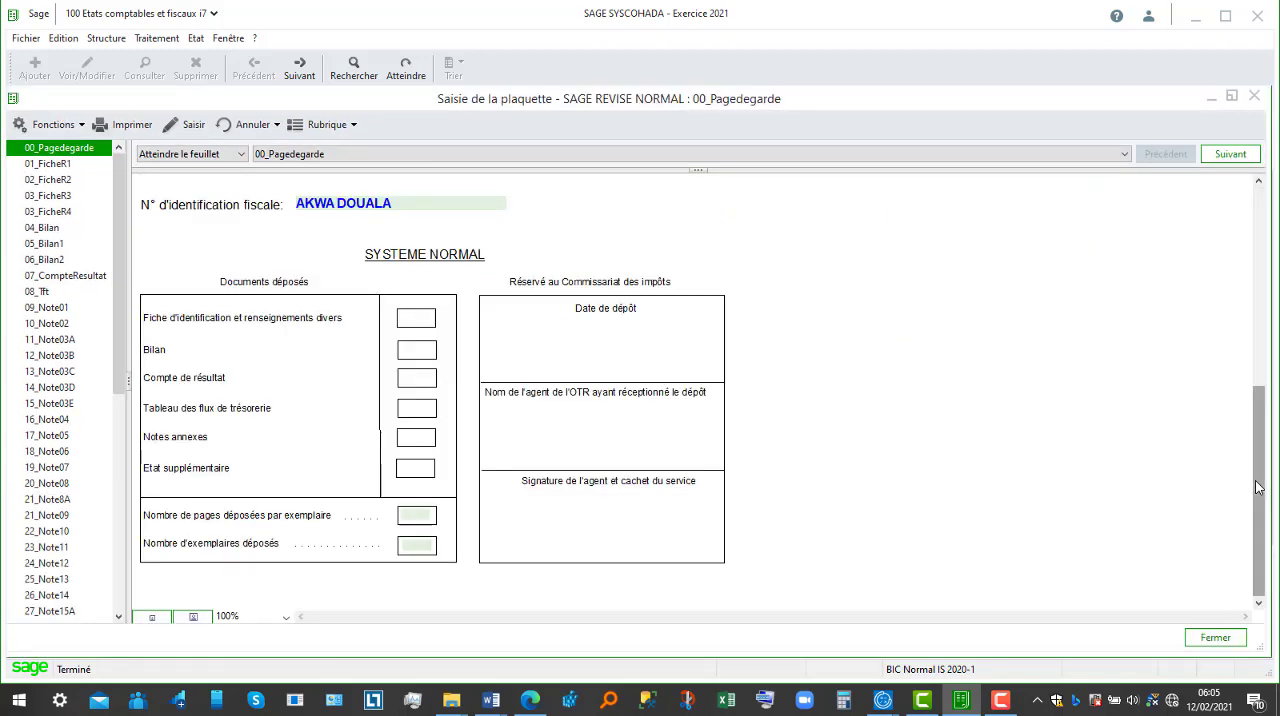
Step: Fill in the importer code number on the 01_FicheR1 identification sheet
click(70, 165)
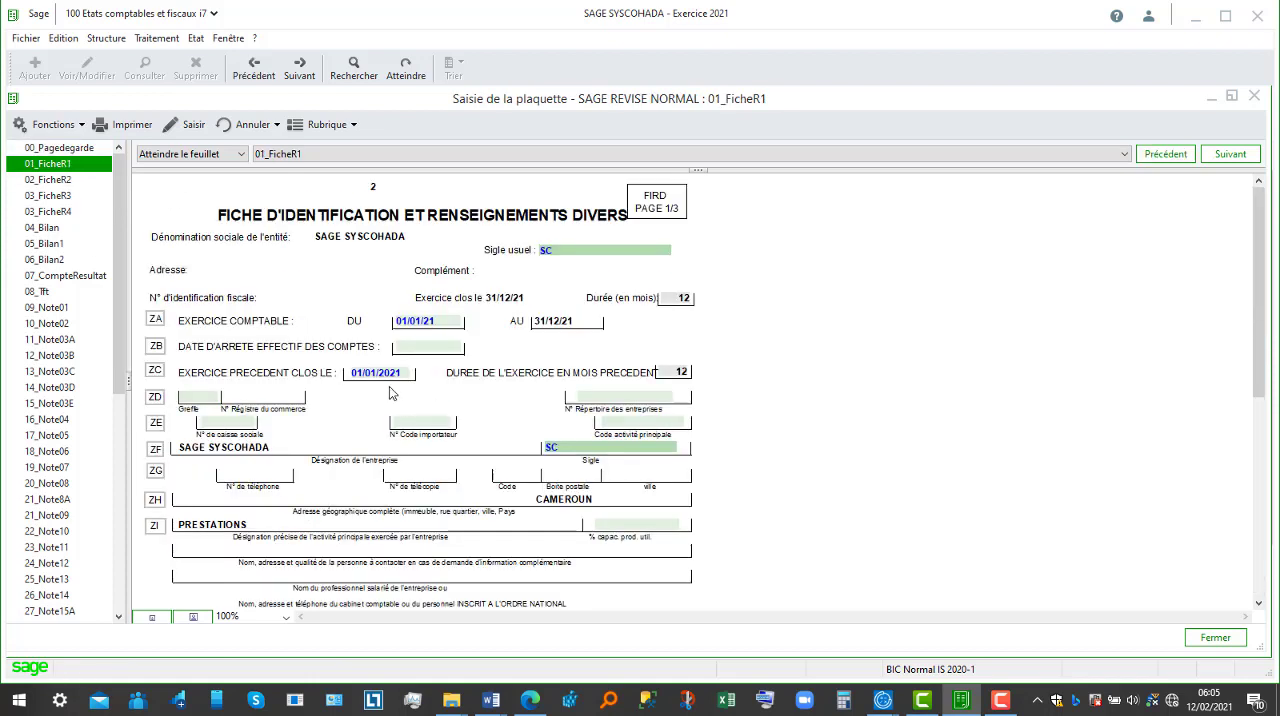
click(446, 324)
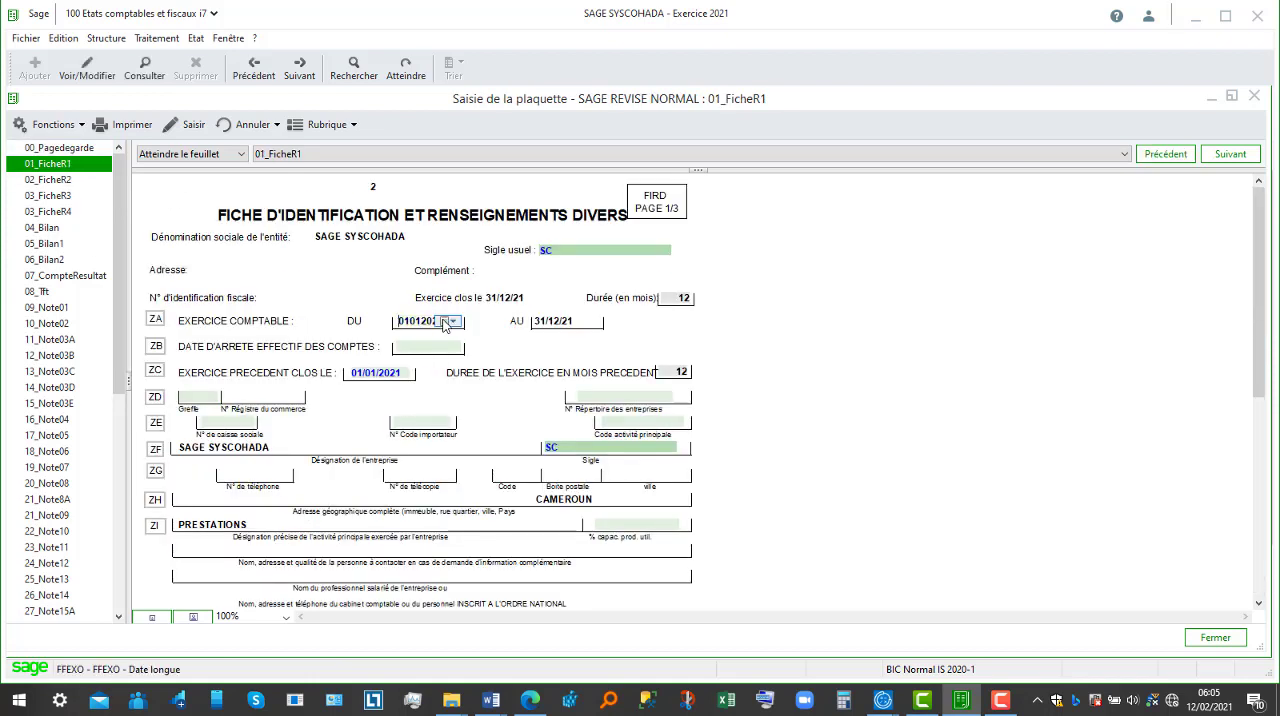
click(448, 322)
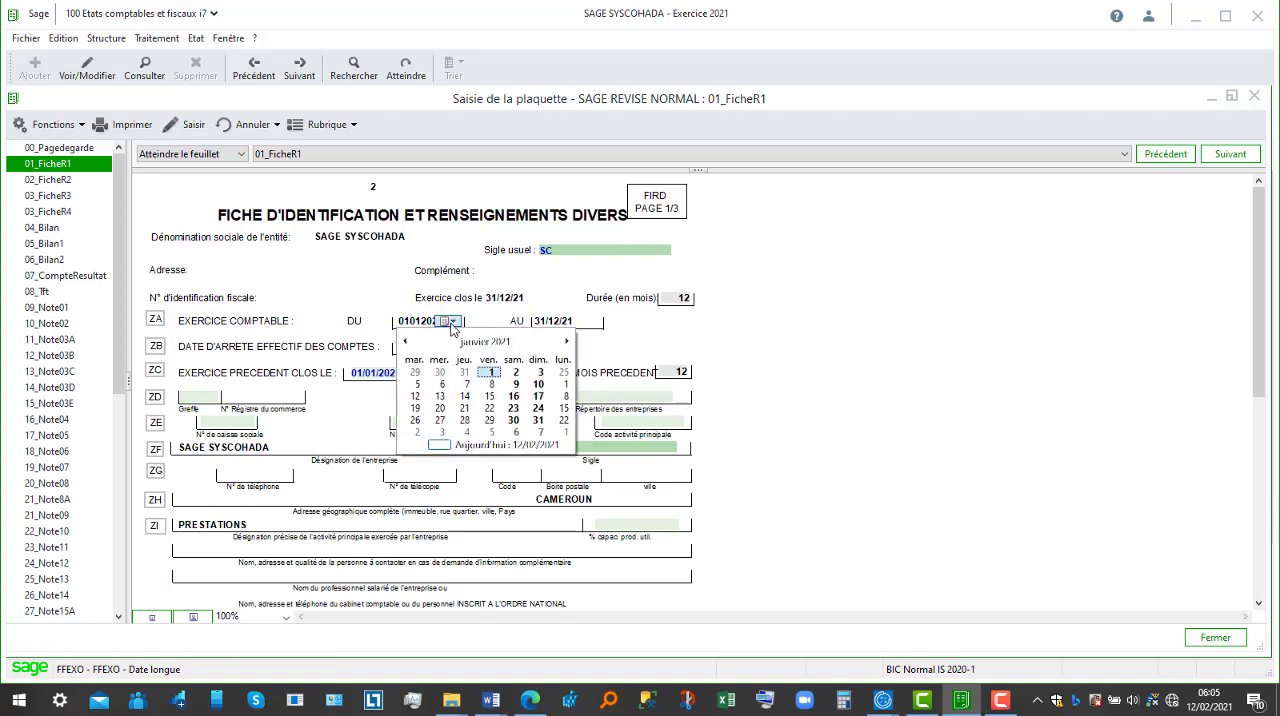
click(378, 386)
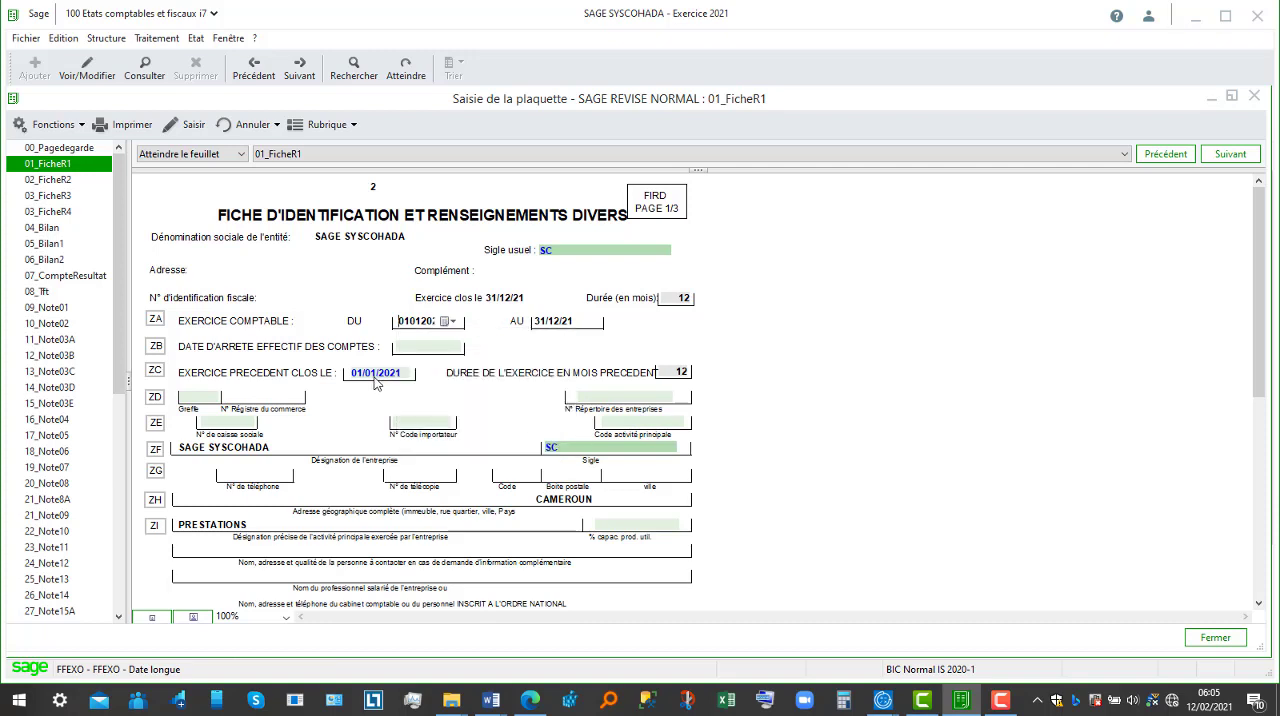
click(424, 424)
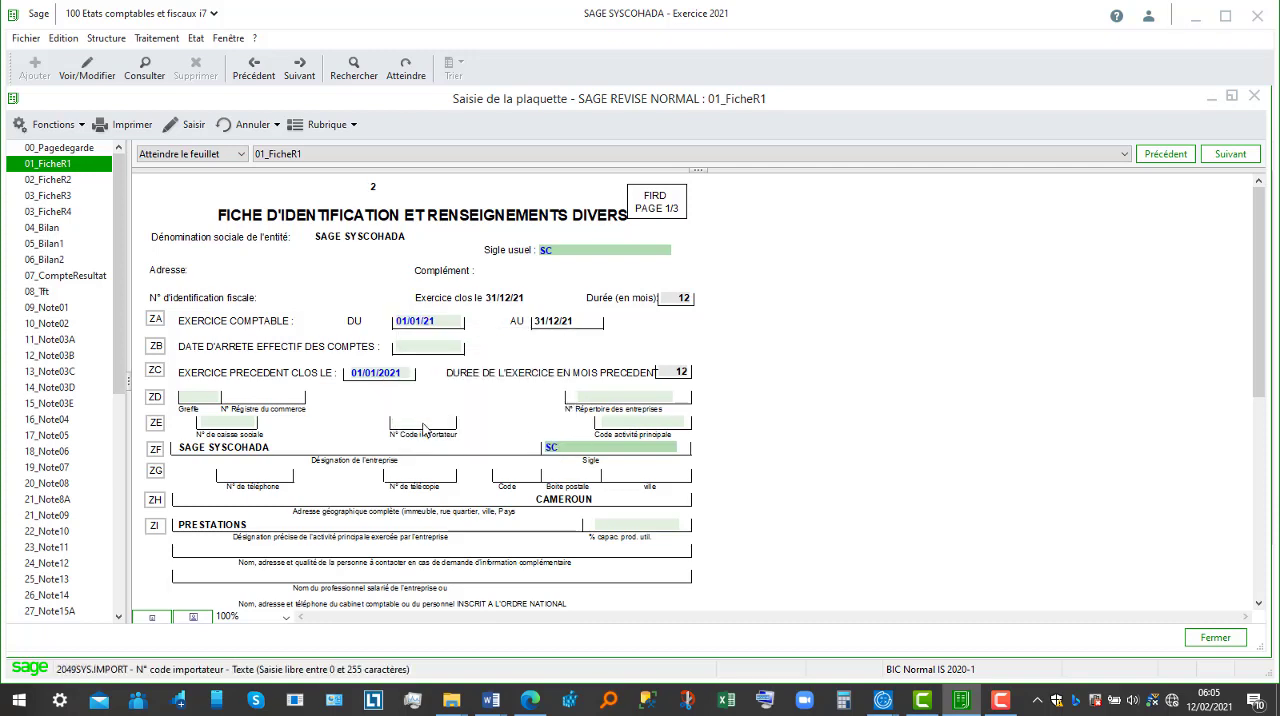
text(6789)
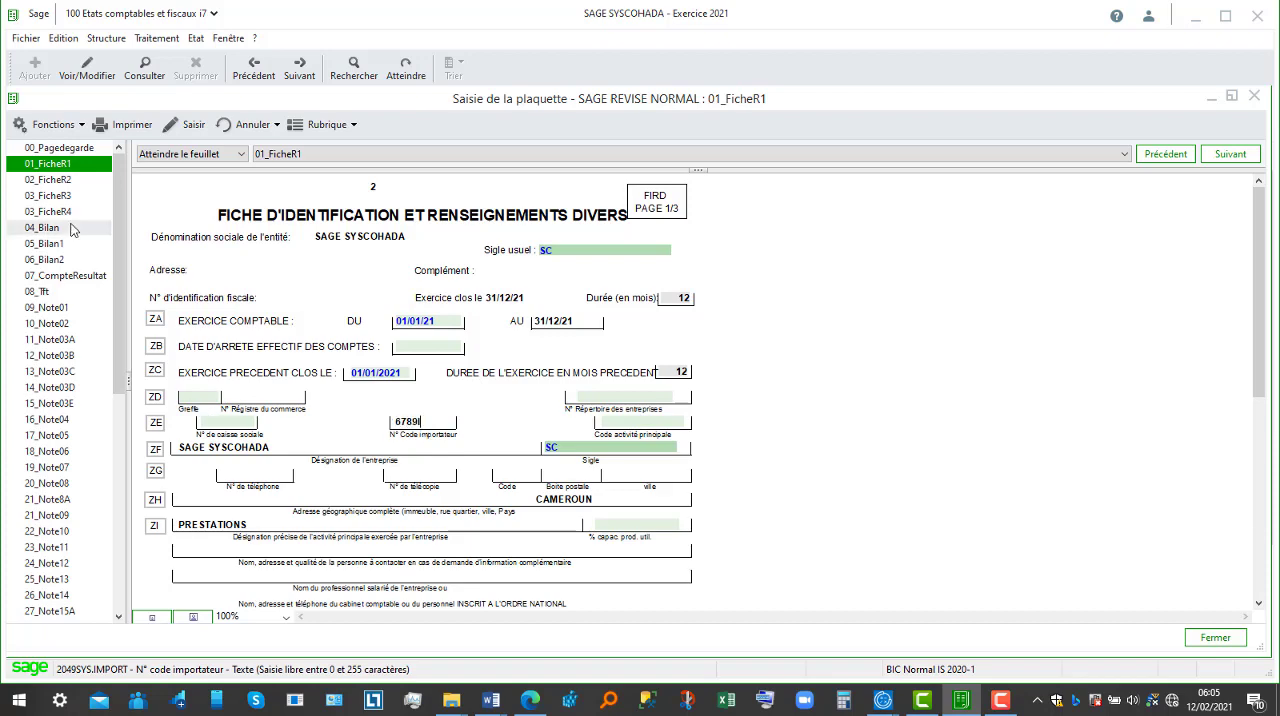
Step: Examine the 02_FicheR2 sheet and the balance sheet pages, including 05_Bilan1 and 04_Bilan down to the general totals of assets and liabilities
click(57, 183)
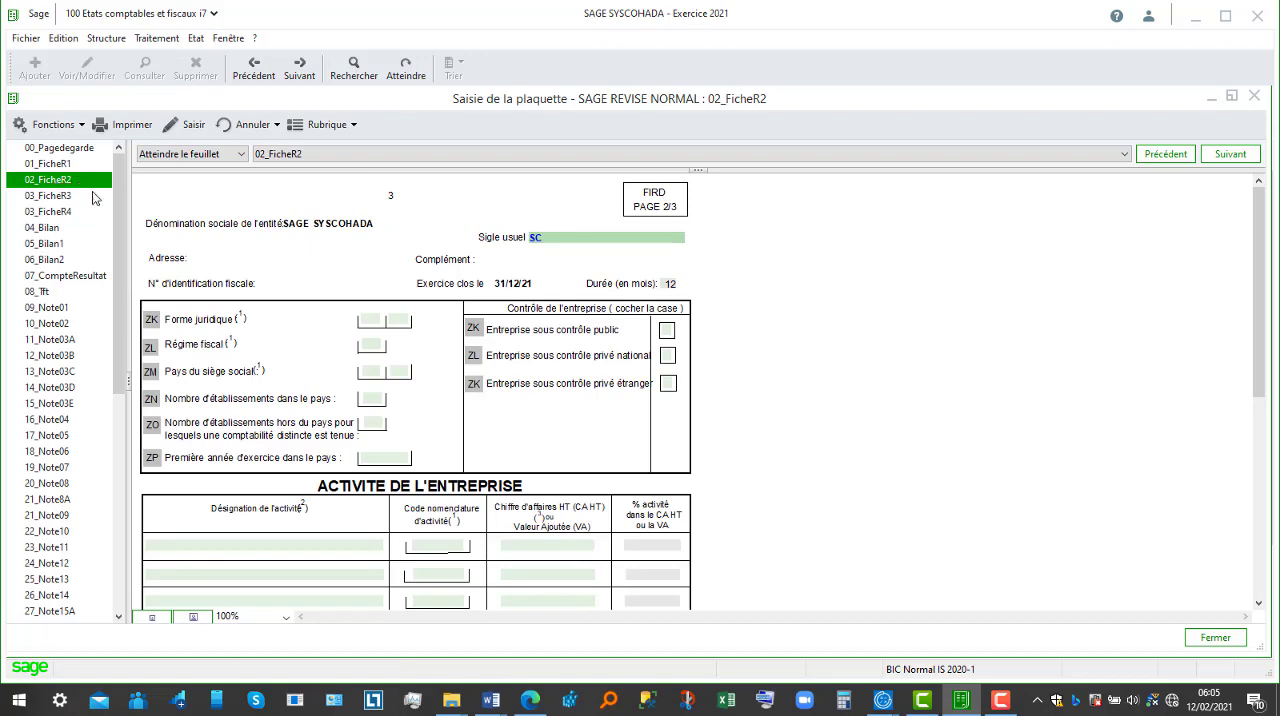
click(78, 218)
click(77, 243)
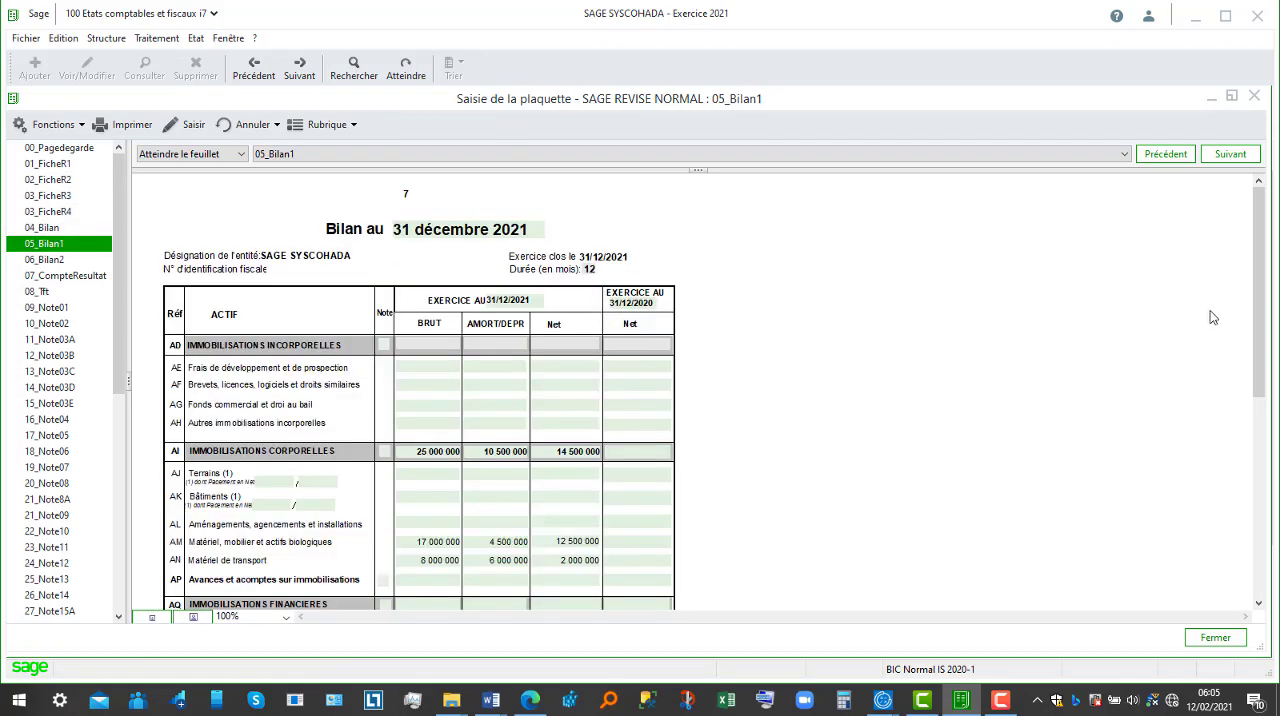
click(58, 258)
click(58, 243)
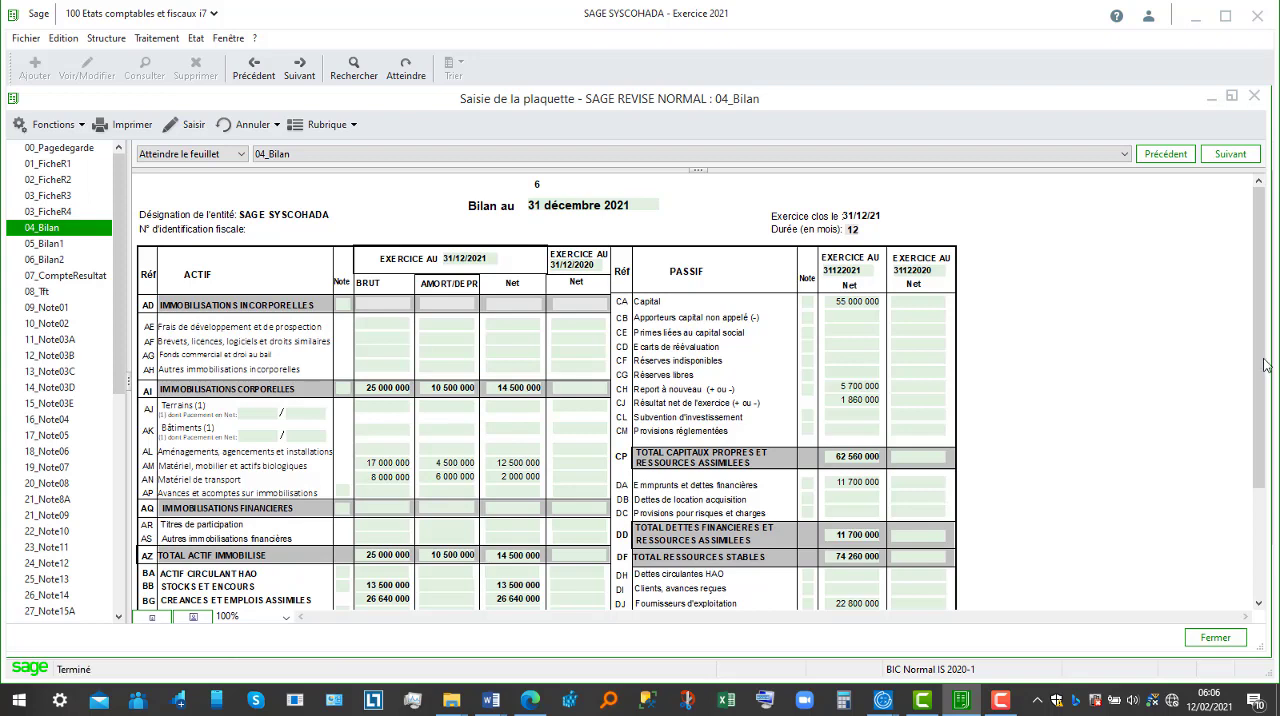
drag(1263, 365, 1266, 497)
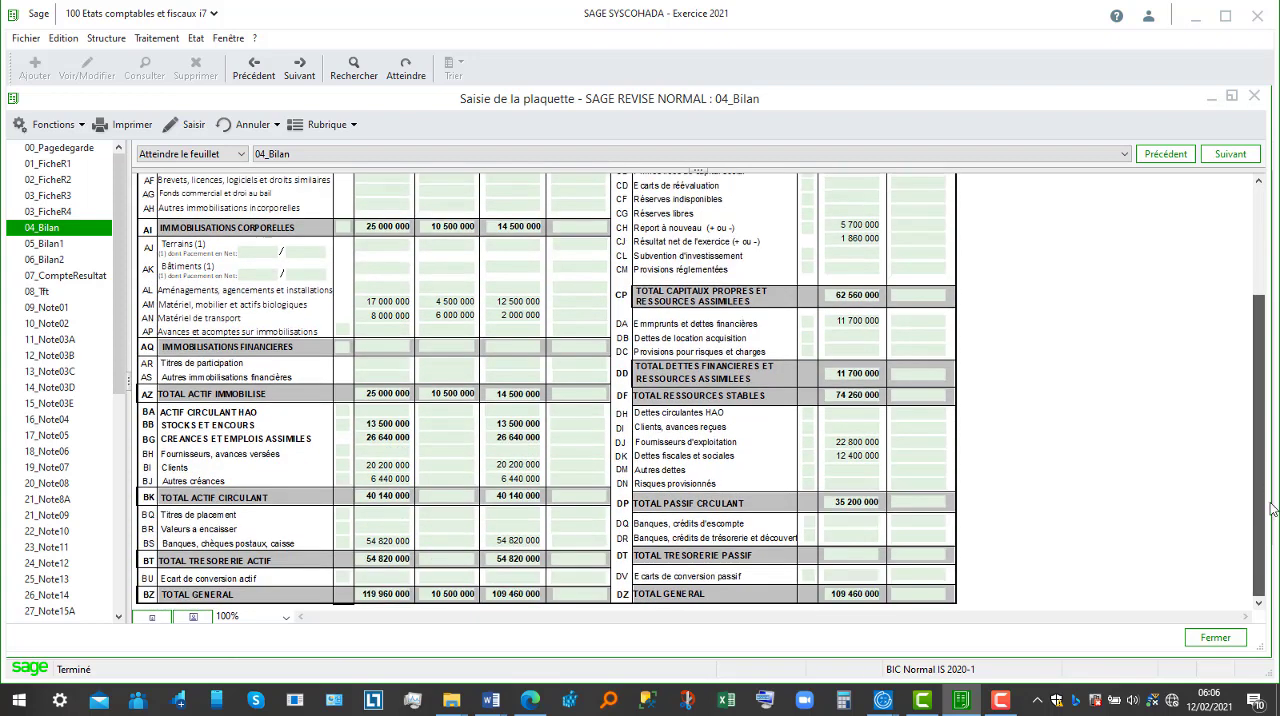
Step: Examine the 04_Bilan sheet, the assets on 05_Bilan1 and the liabilities on 06_Bilan2 down to their general totals
drag(1262, 444, 1253, 290)
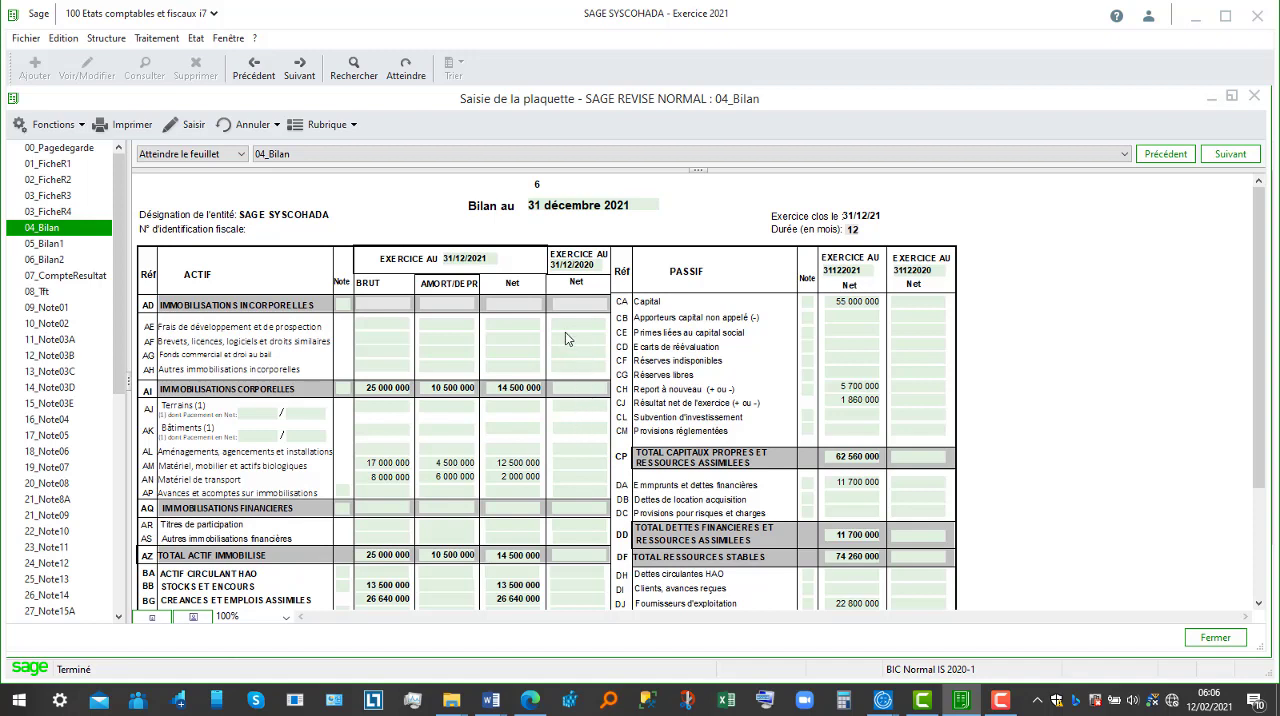
click(72, 245)
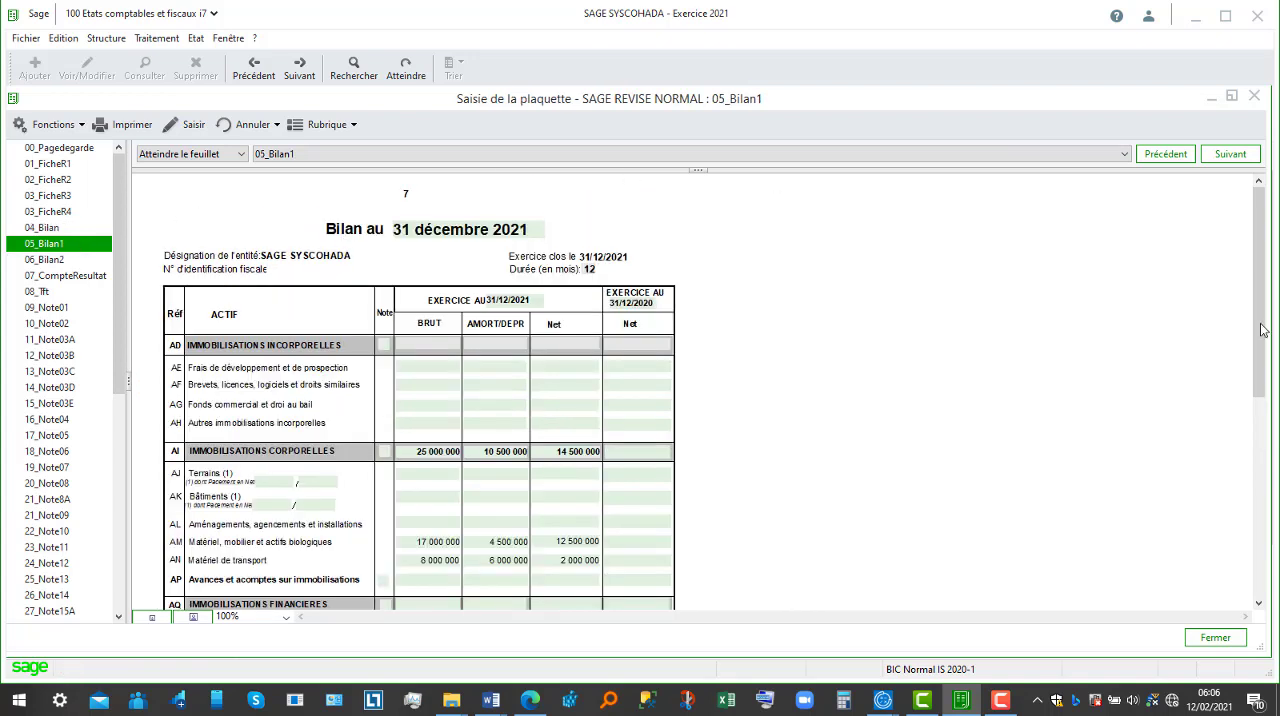
drag(1259, 330, 1271, 522)
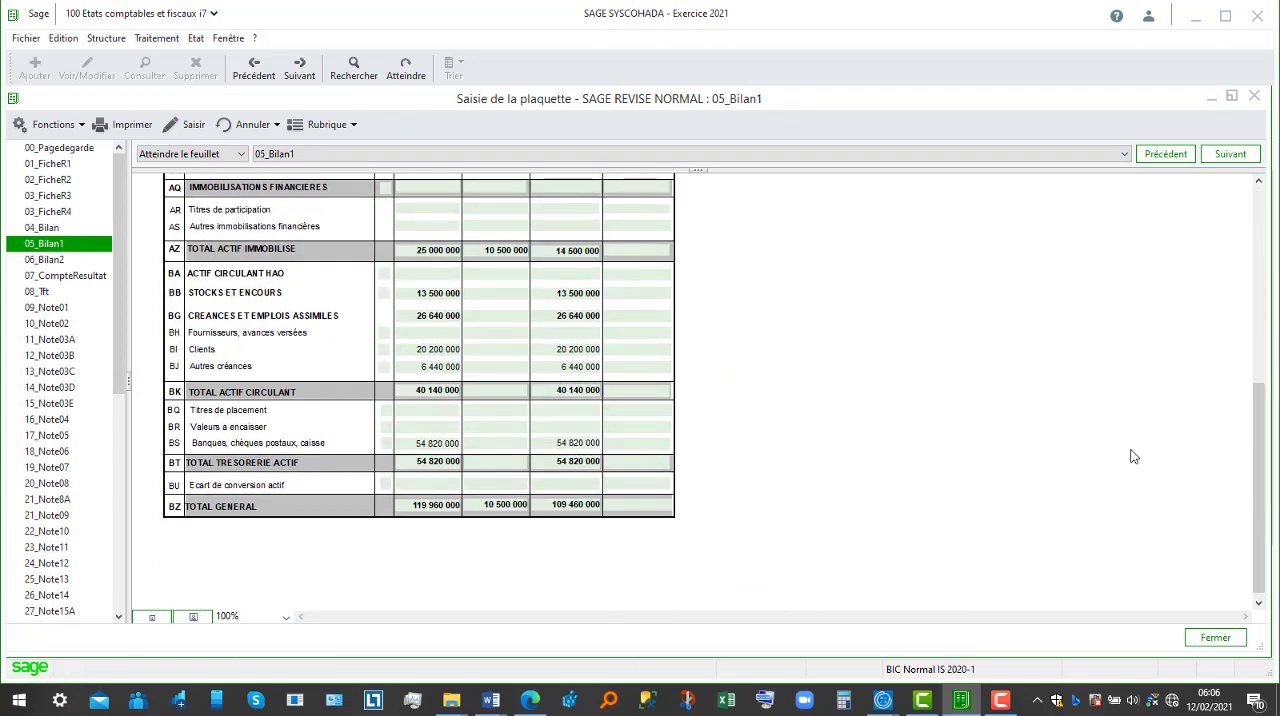
click(60, 260)
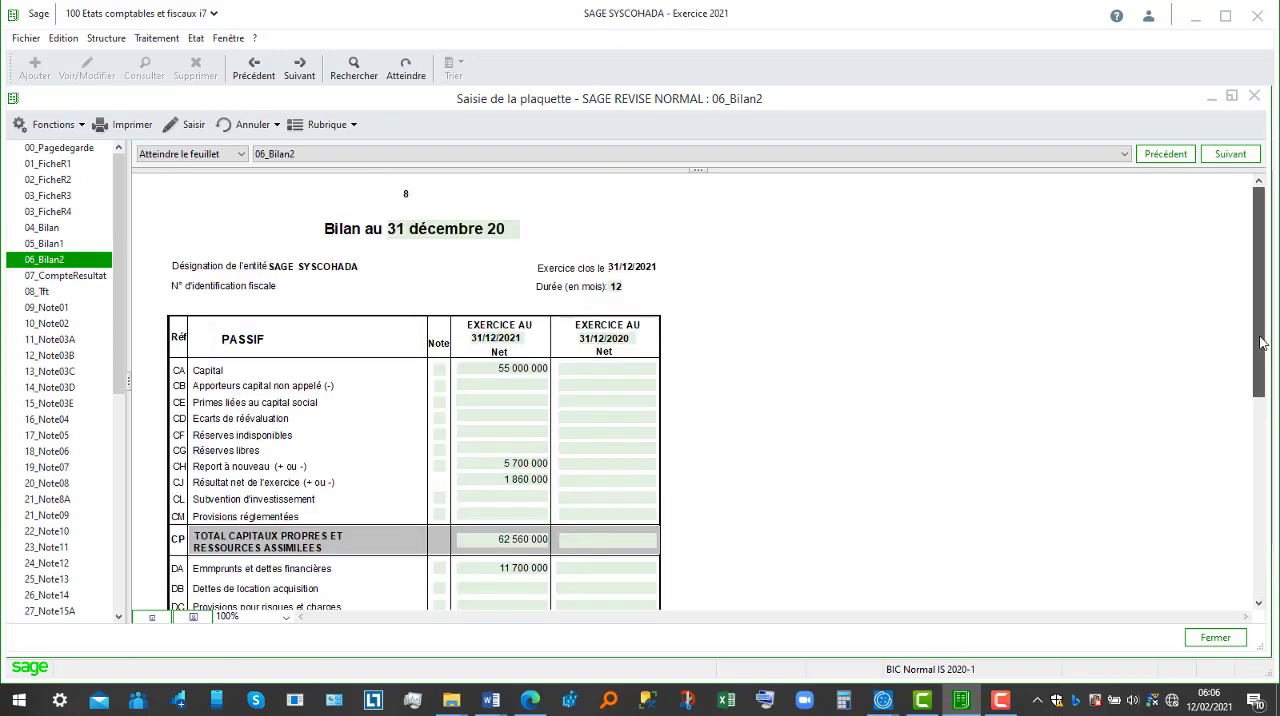
drag(1262, 345, 1277, 585)
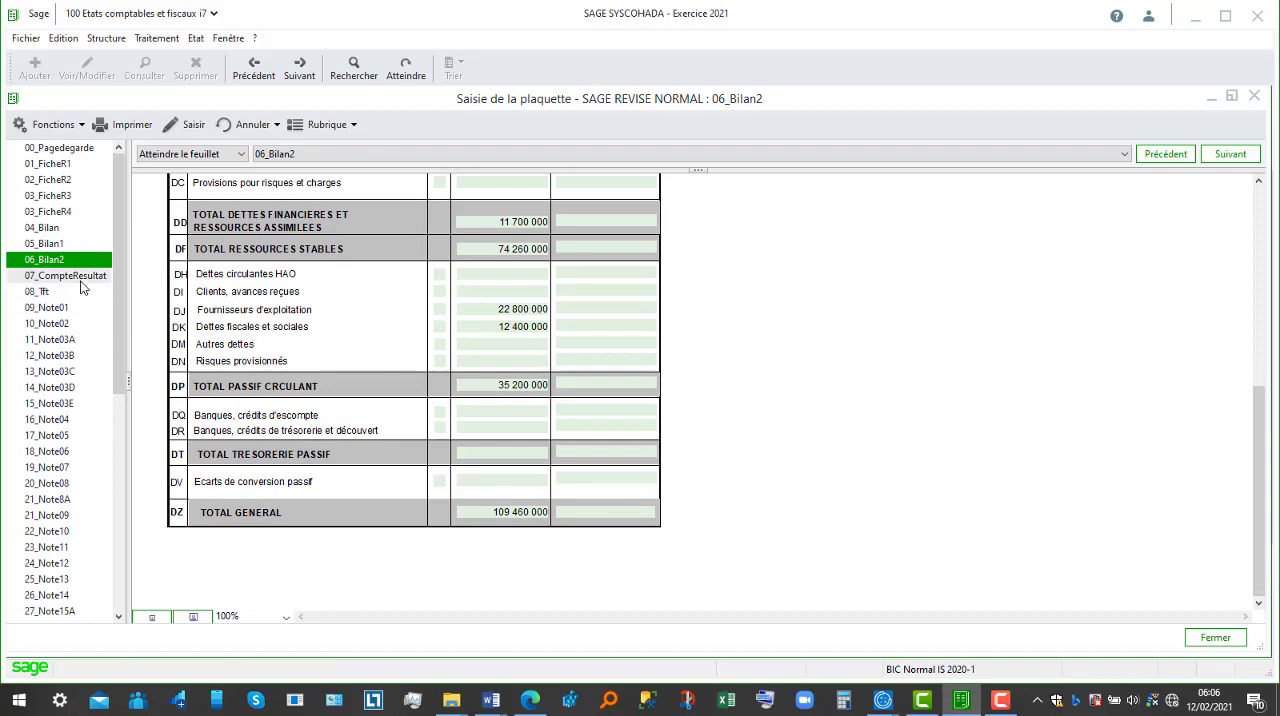
Step: Examine the 07_CompteResultat income statement and the 48_Note31 sheet on the results of the last five financial years
click(70, 276)
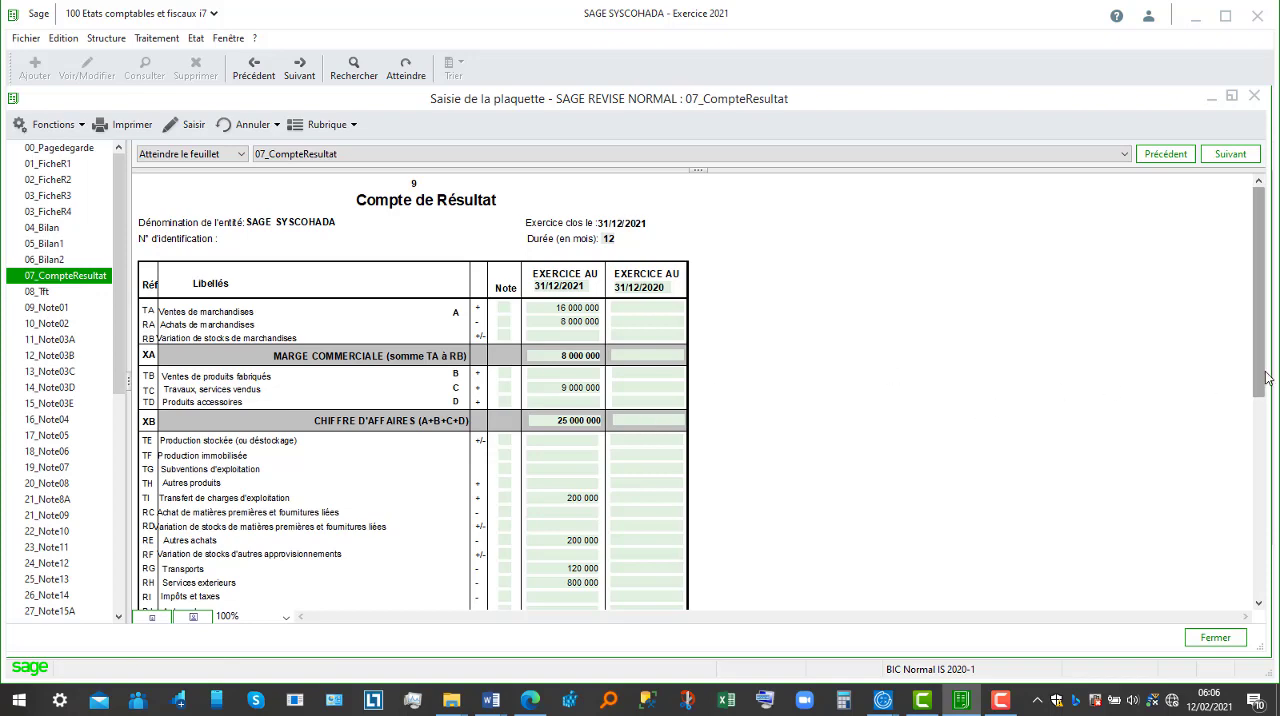
drag(1262, 376, 1270, 402)
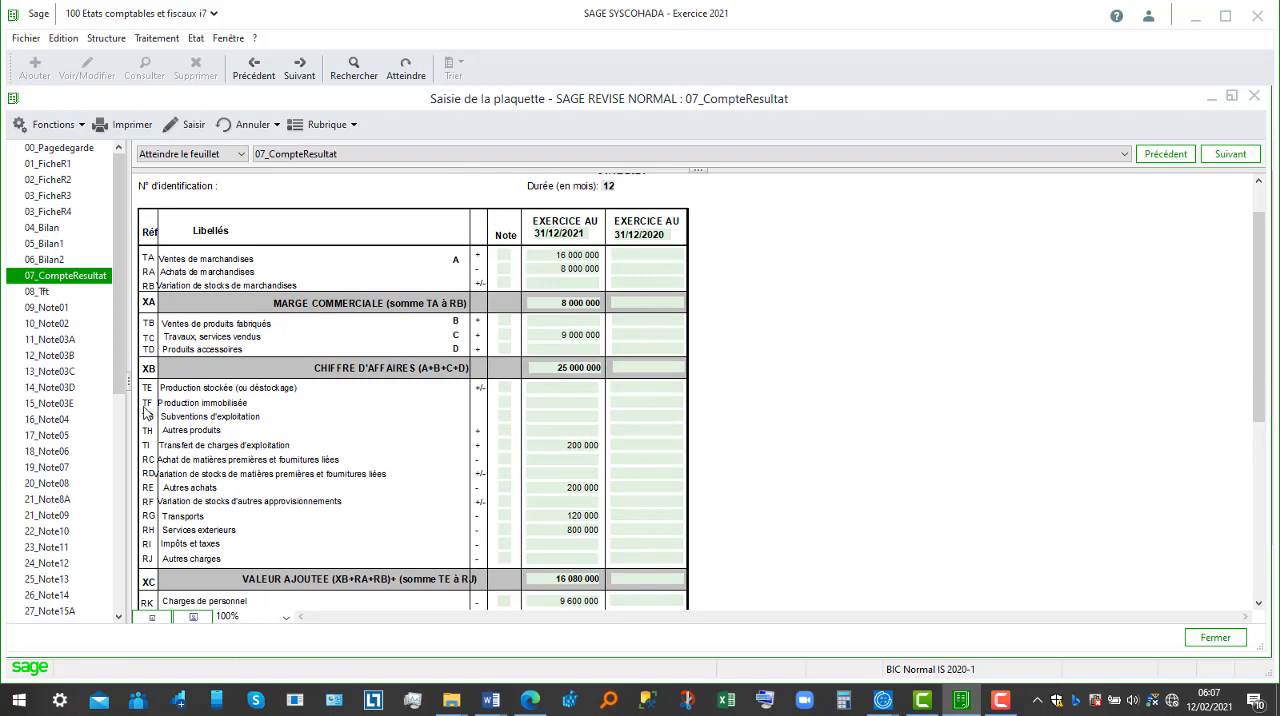
drag(123, 381, 124, 612)
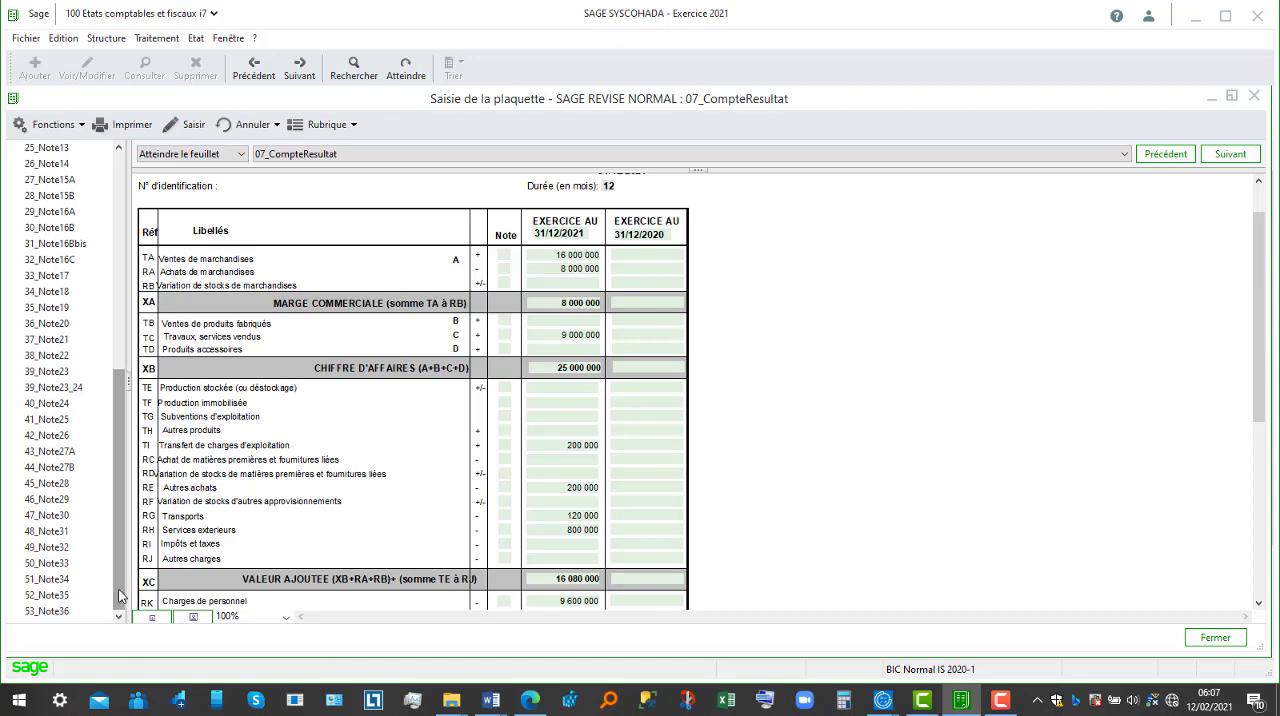
click(73, 517)
click(73, 531)
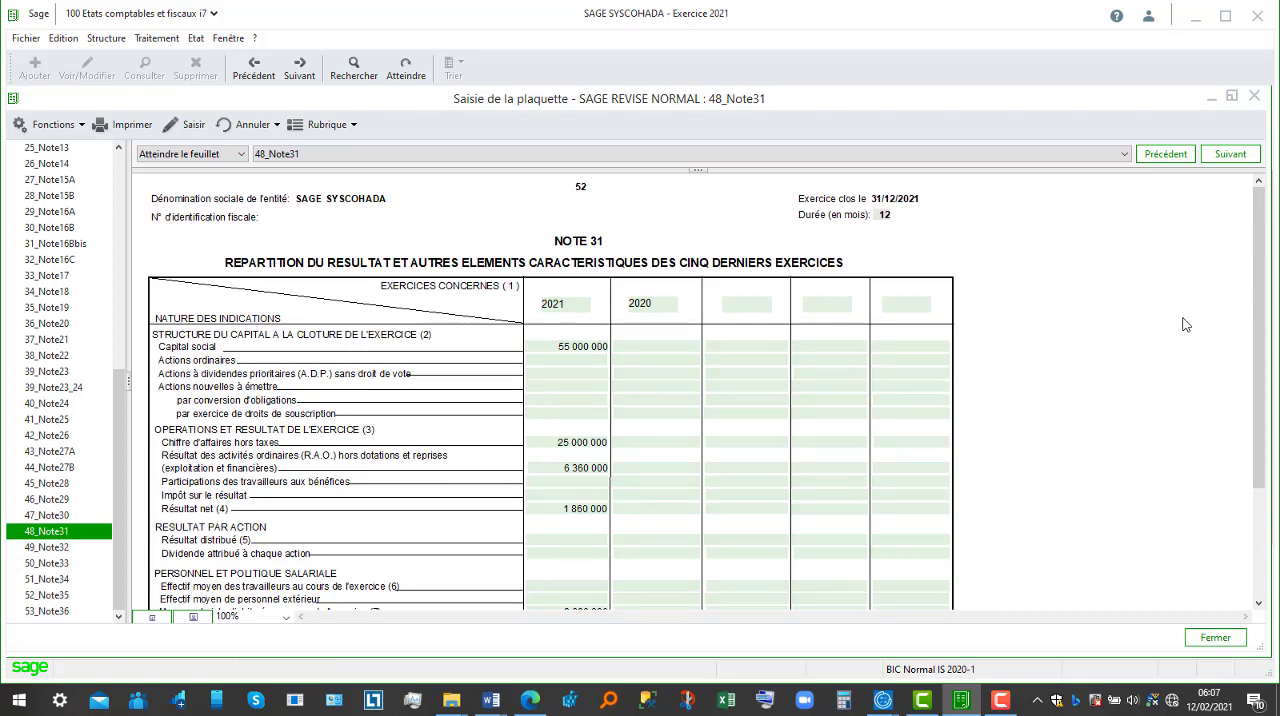
drag(1254, 368, 1256, 288)
scroll(124, 300, up, 9)
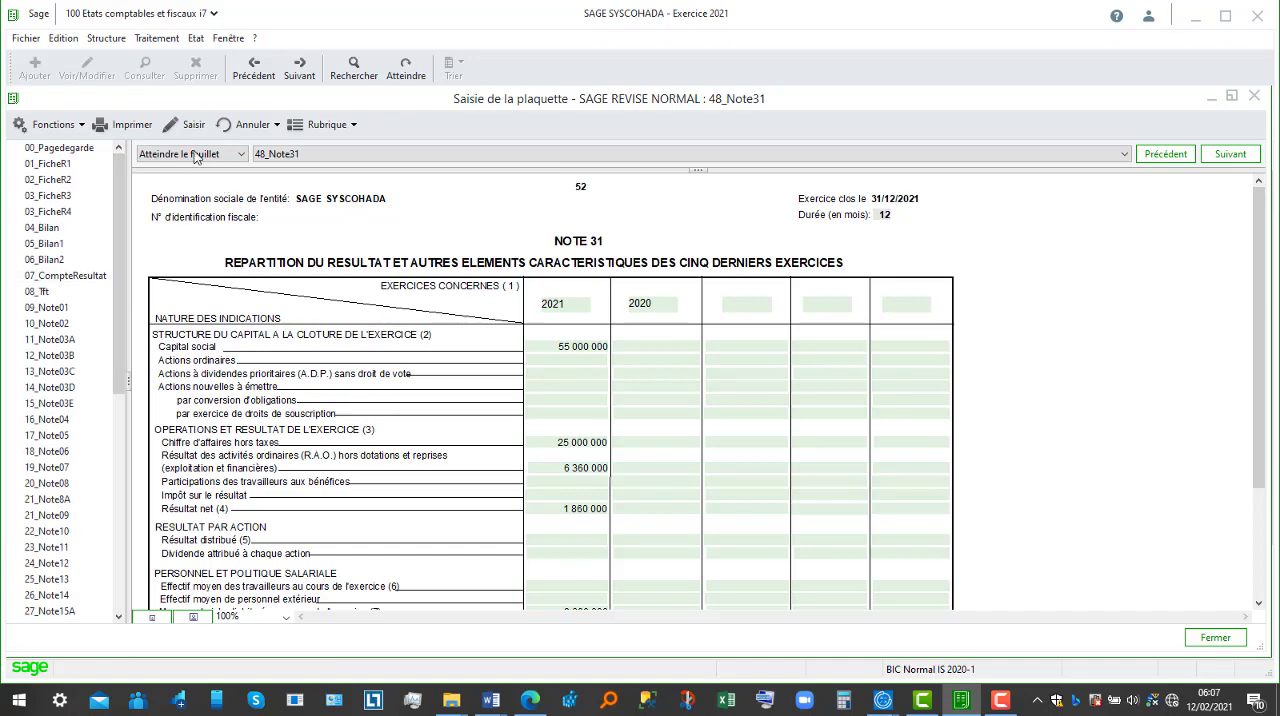
Step: Generate a print preview of only the 04_Bilan, 07_CompteResultat and 08_Tft sheets, leaving out 48_Note31
click(130, 125)
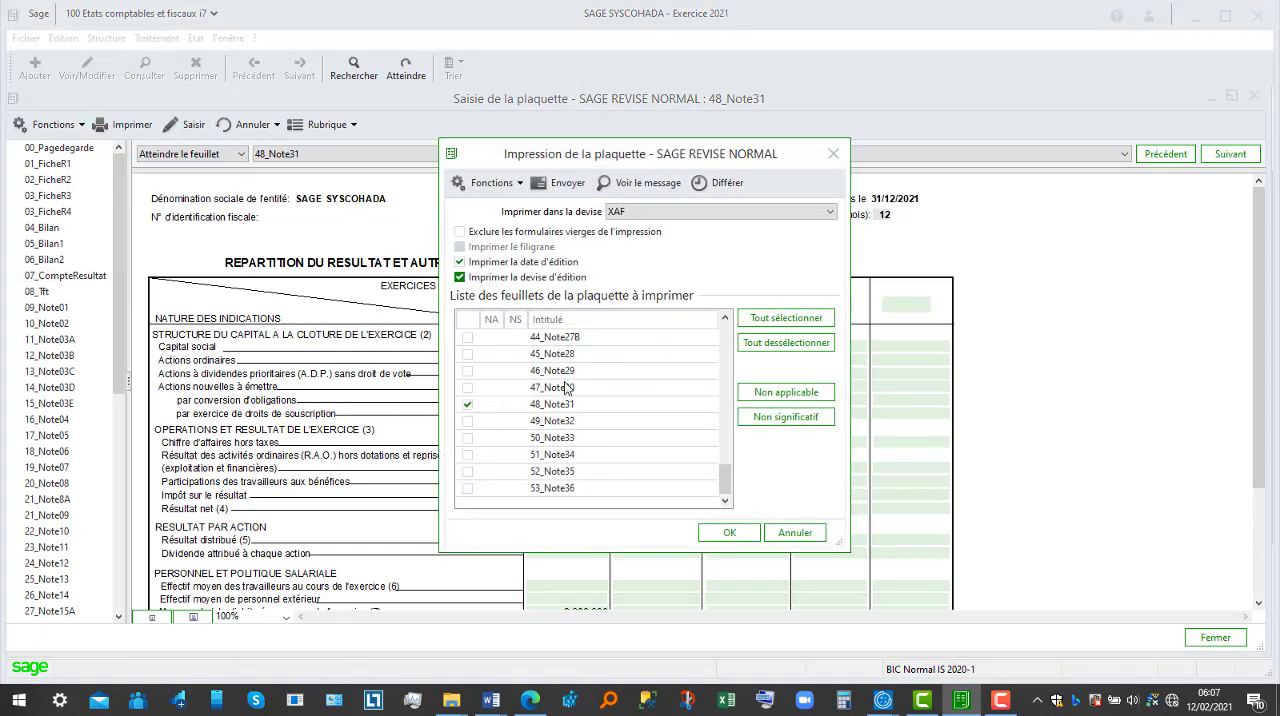
click(467, 404)
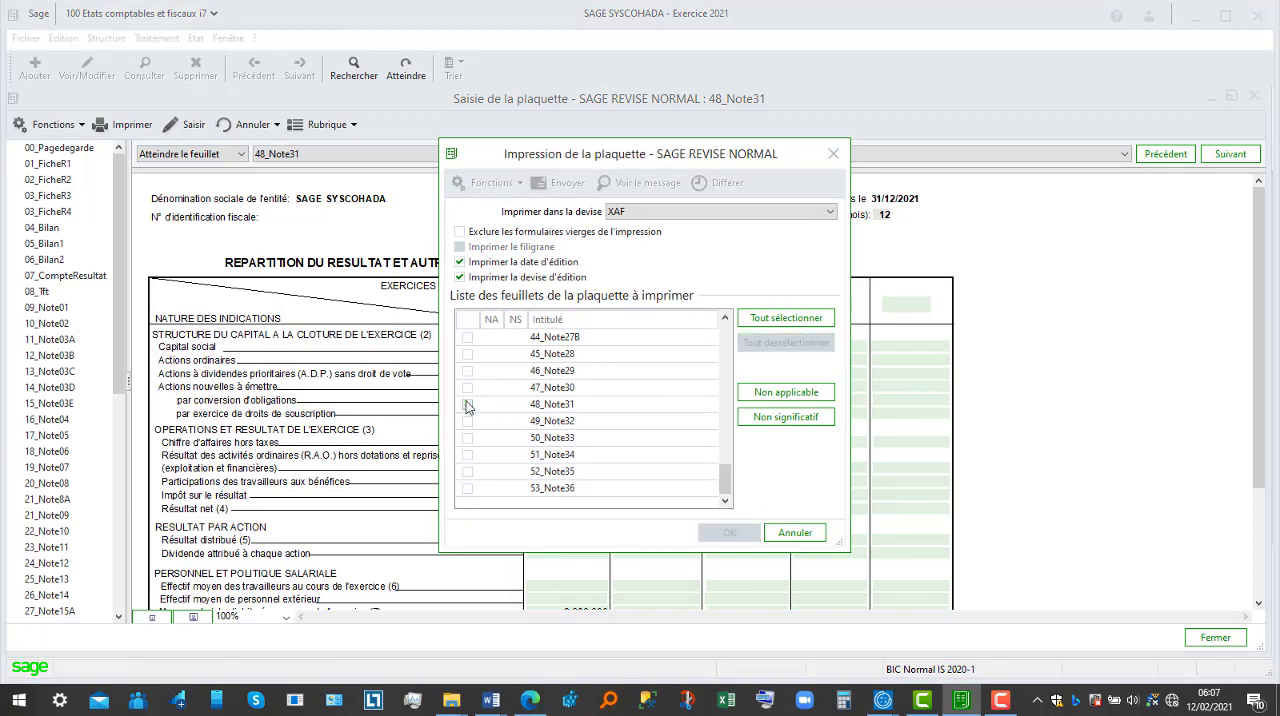
drag(727, 488, 717, 324)
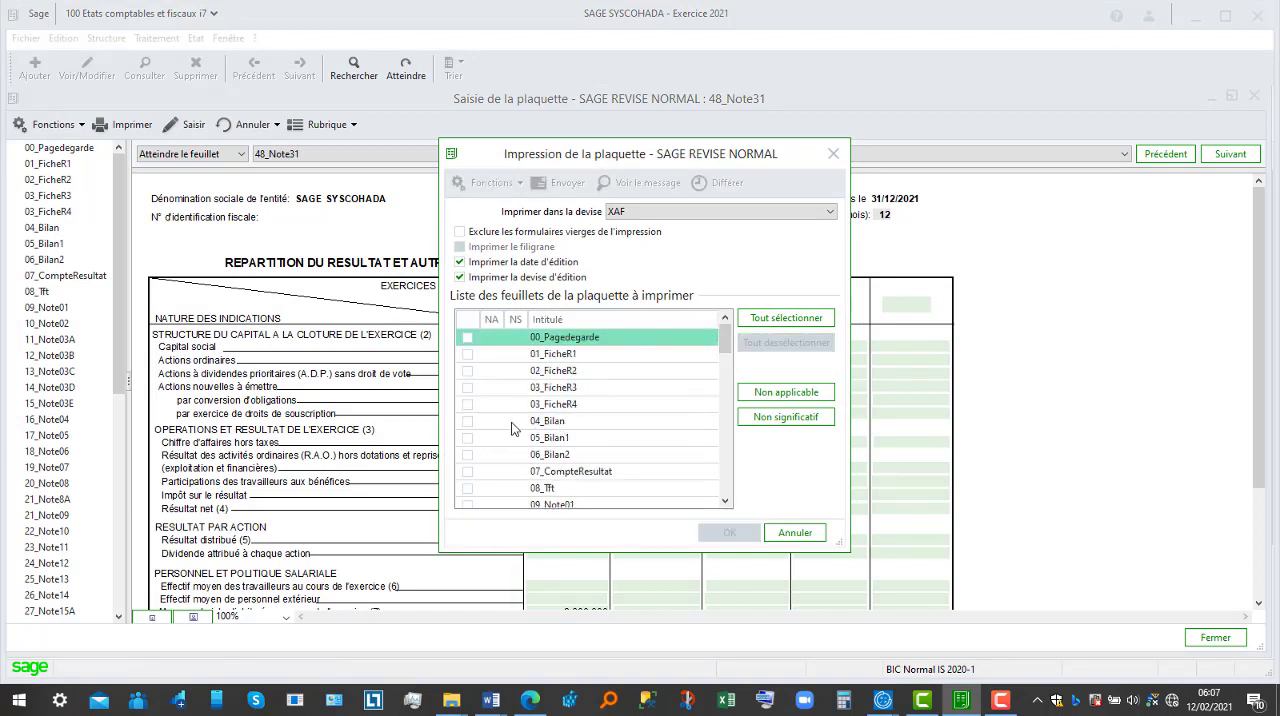
click(467, 421)
click(467, 471)
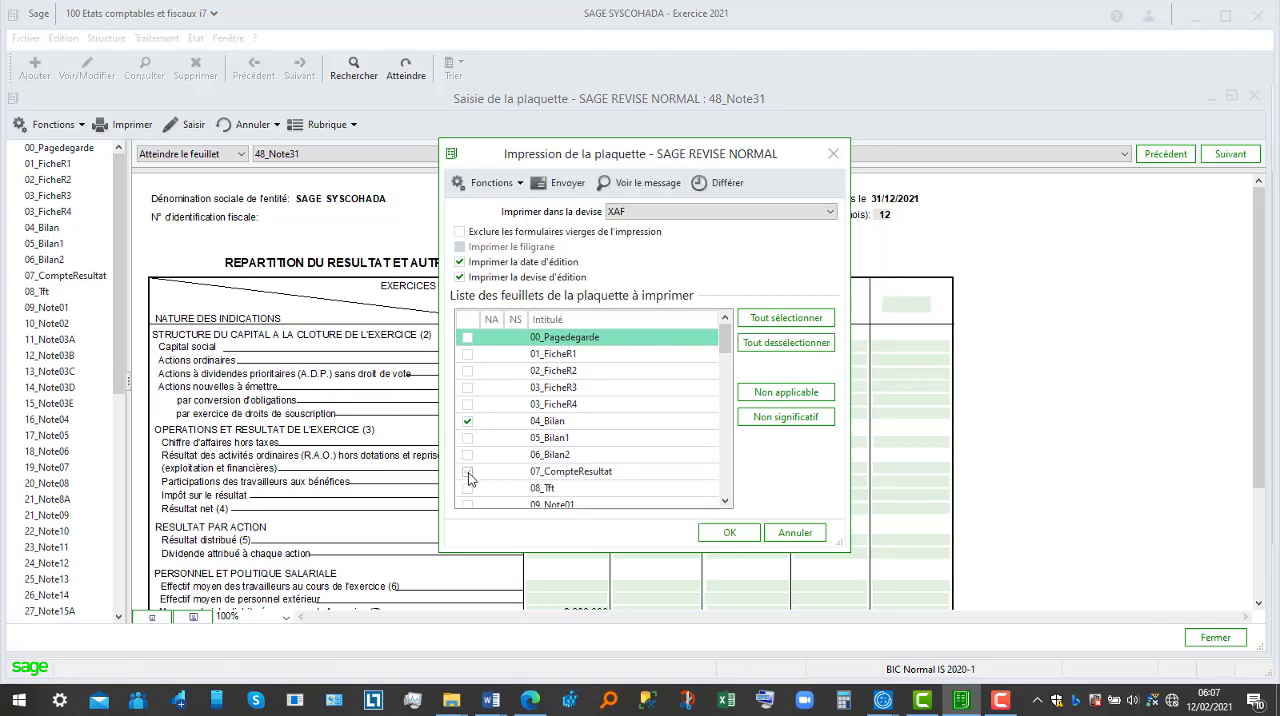
click(467, 488)
drag(725, 345, 731, 318)
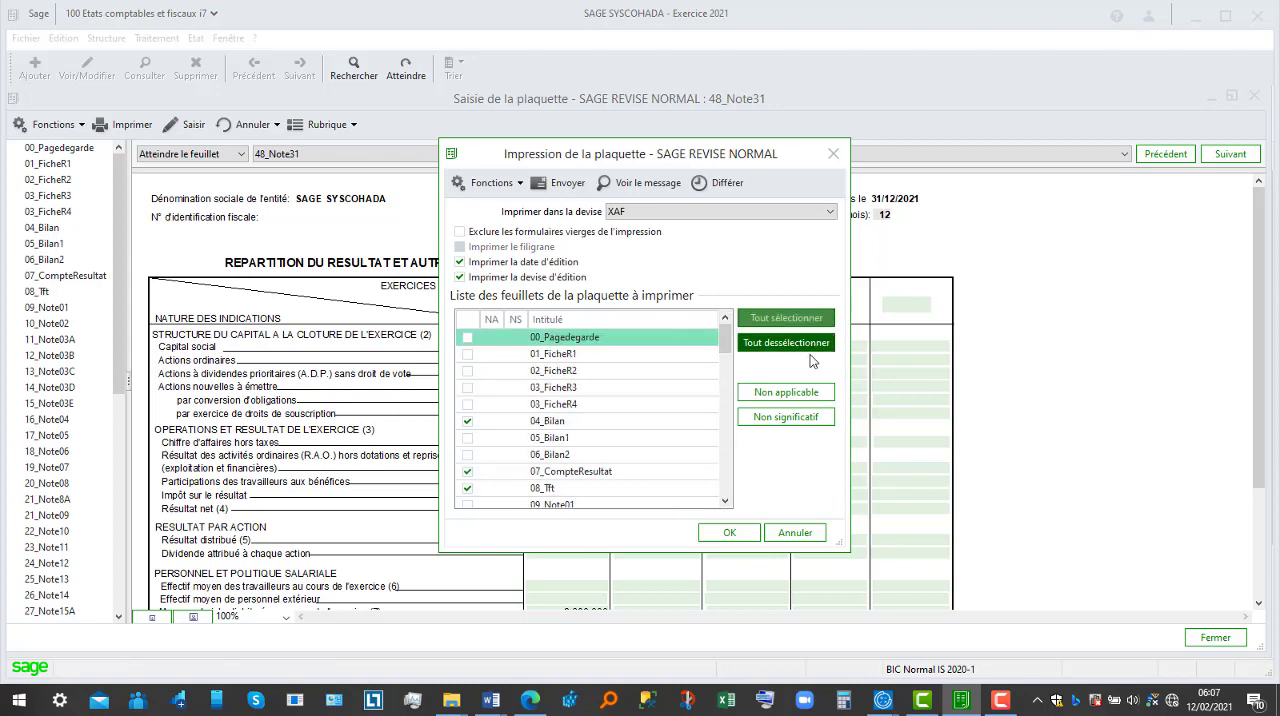
click(729, 536)
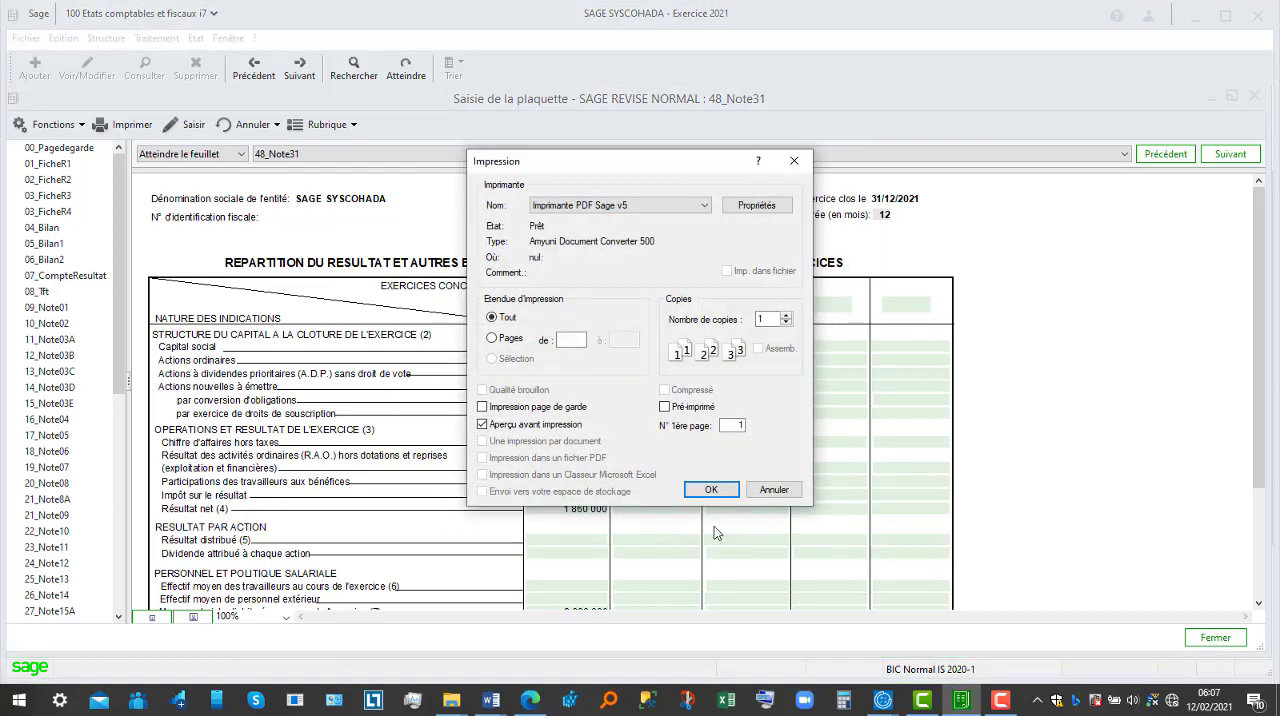
click(713, 492)
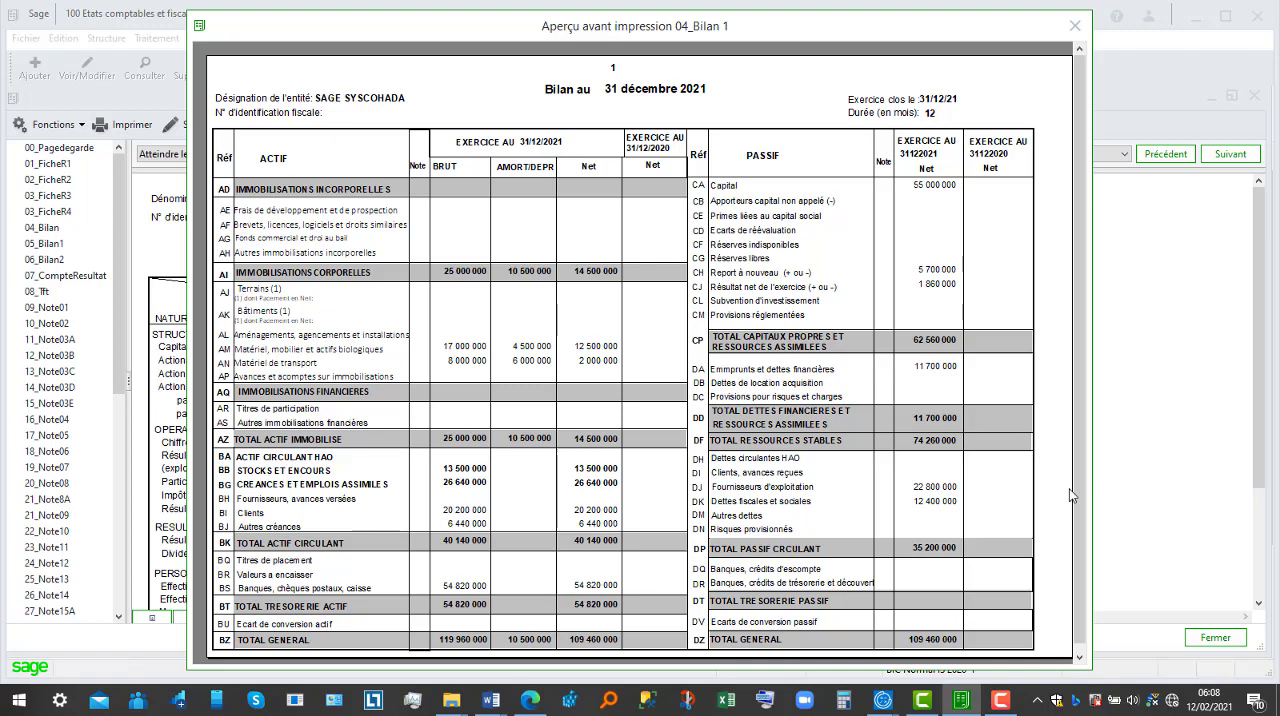
Step: Examine the previewed pages of the balance sheet, the income statement down to the net result, and the 08_Tft cash flow table
click(1080, 661)
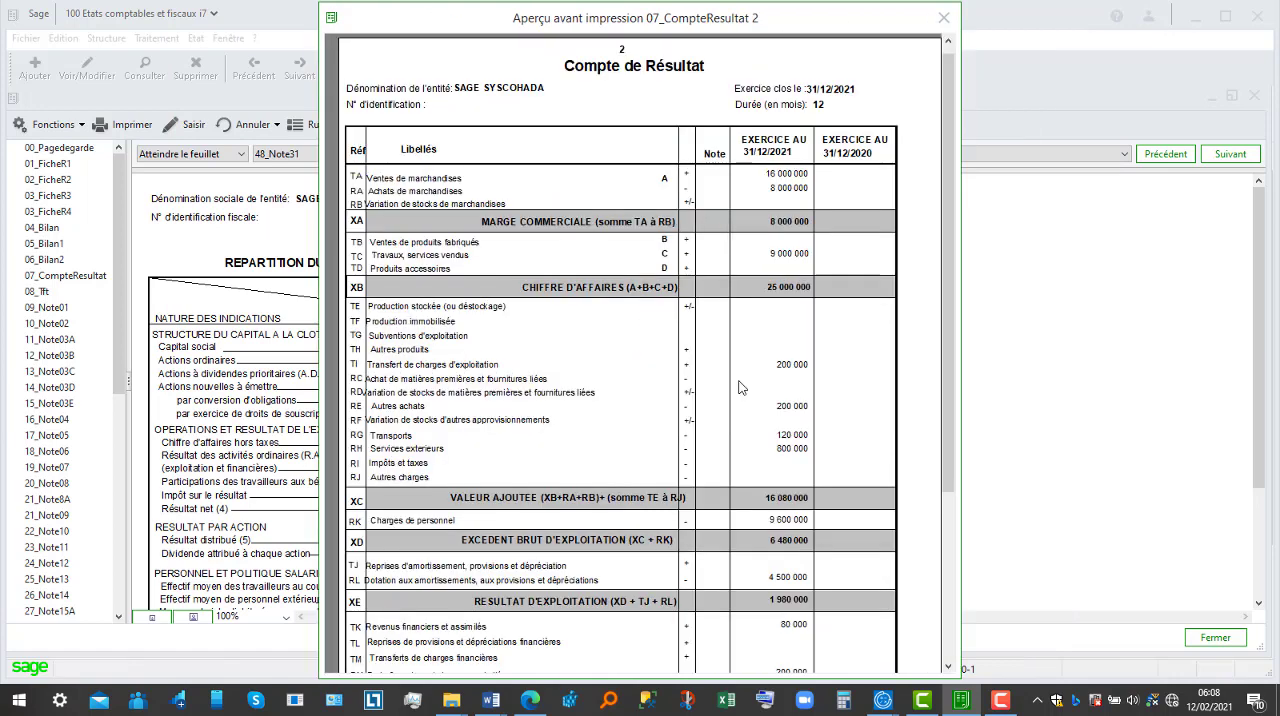
click(945, 577)
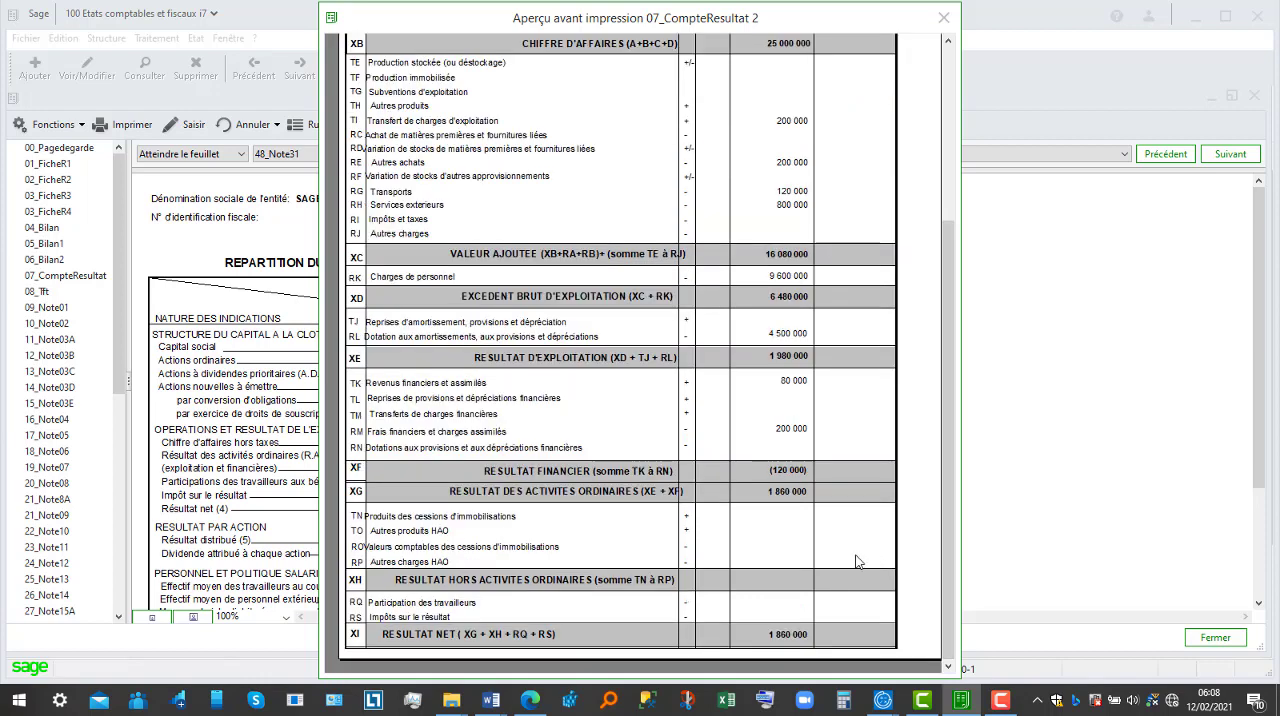
click(821, 550)
click(862, 590)
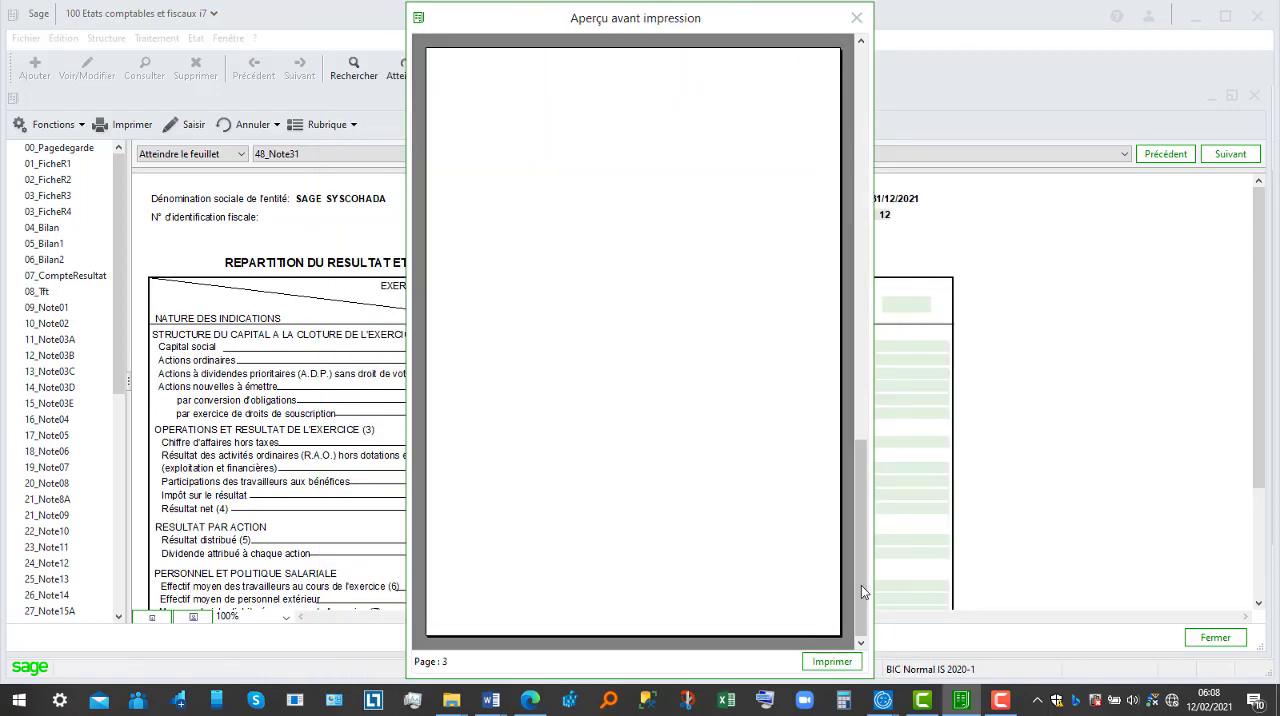
click(753, 414)
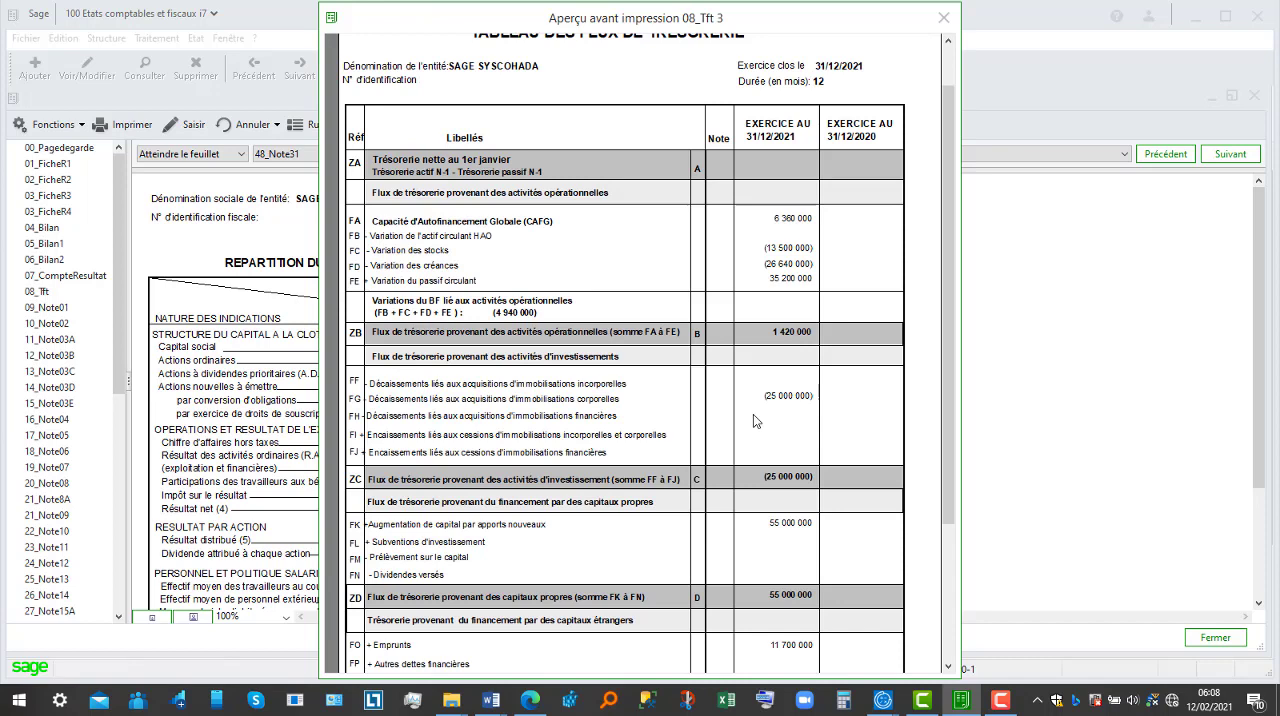
click(949, 62)
click(857, 178)
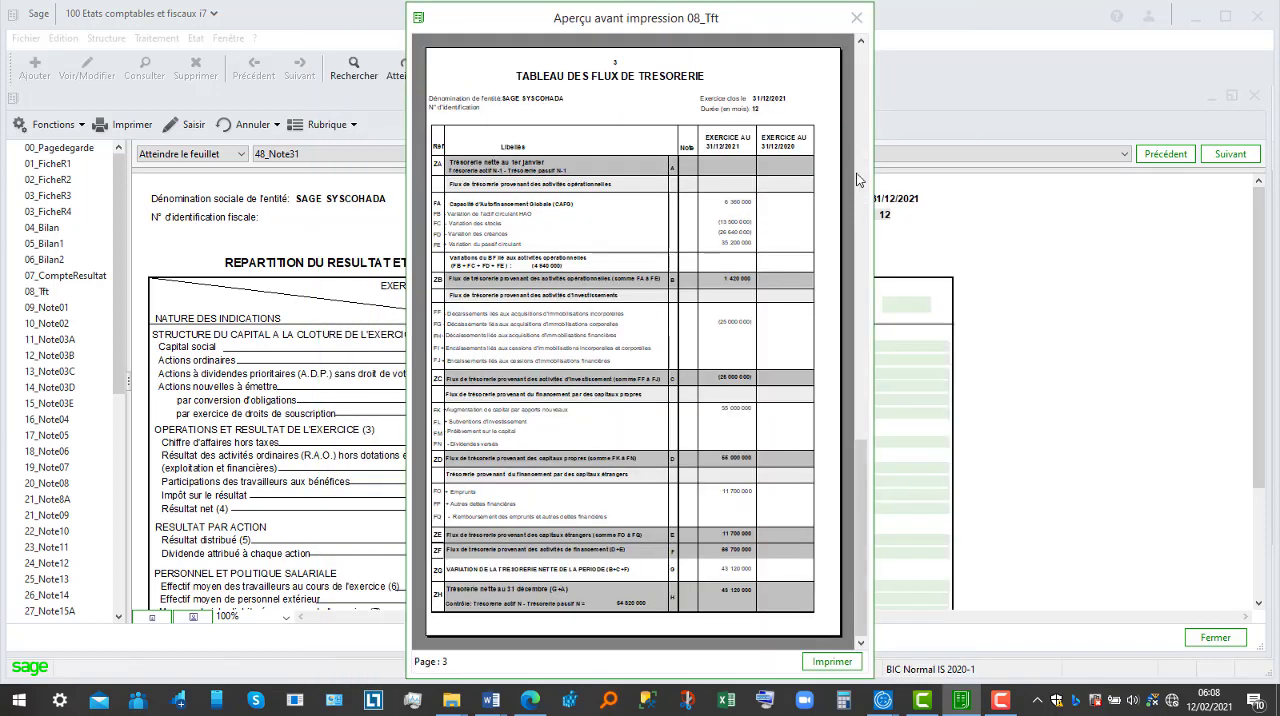
scroll(857, 178, up, 5)
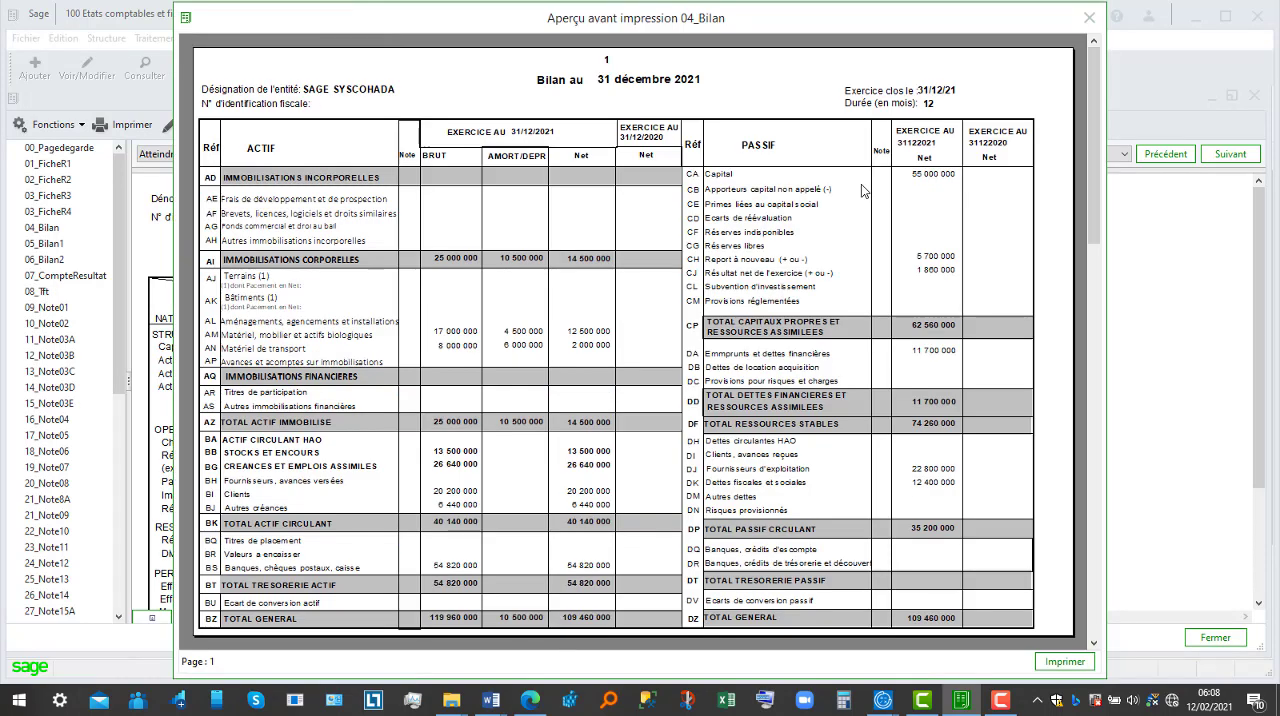